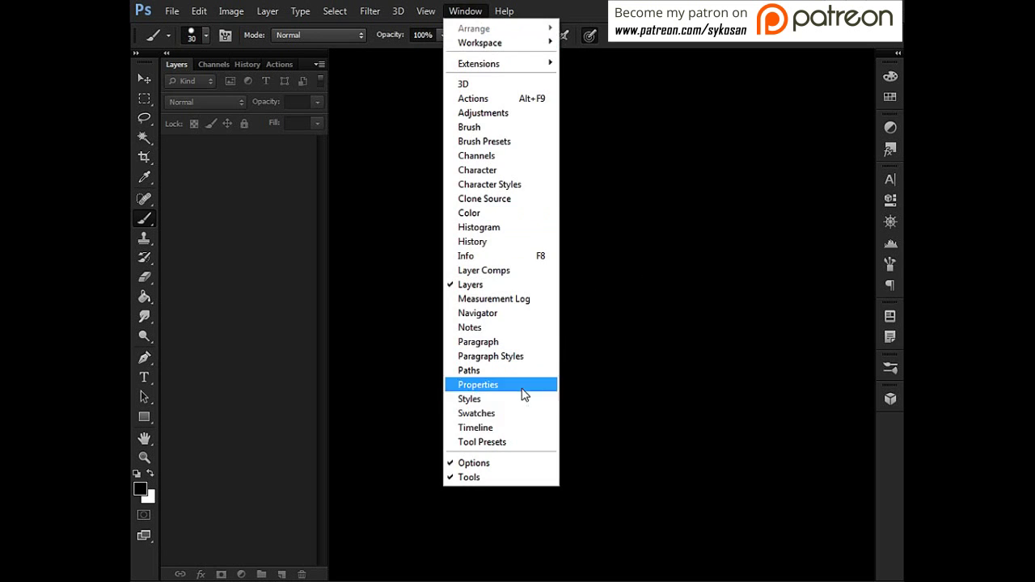
Show and dock the Timeline panel, then create a new white 1024 × 1024 px document.
{"action": "left_click", "coordinate": [512, 432]}
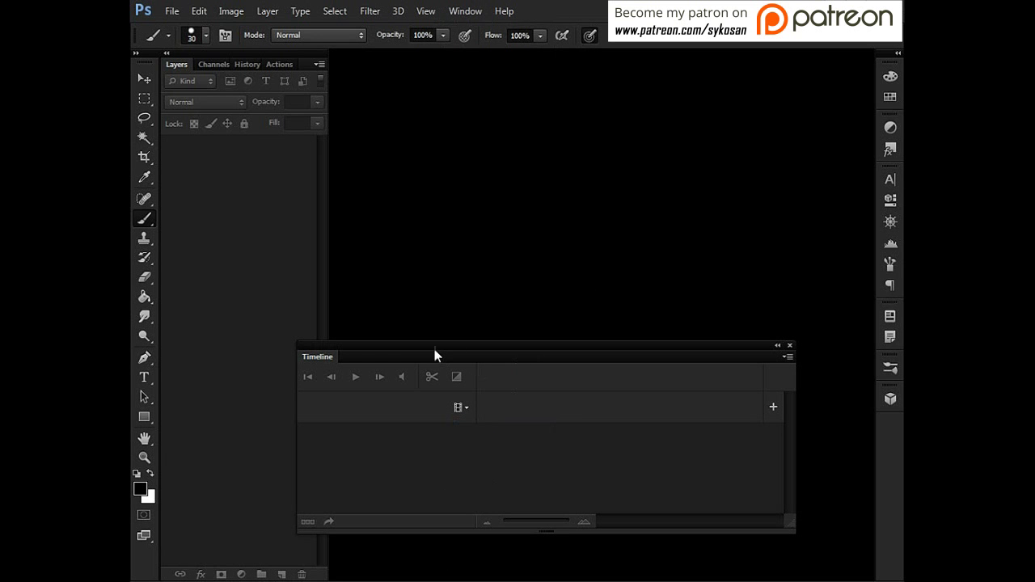
{"action": "left_click_drag", "start_coordinate": [328, 356], "coordinate": [358, 571]}
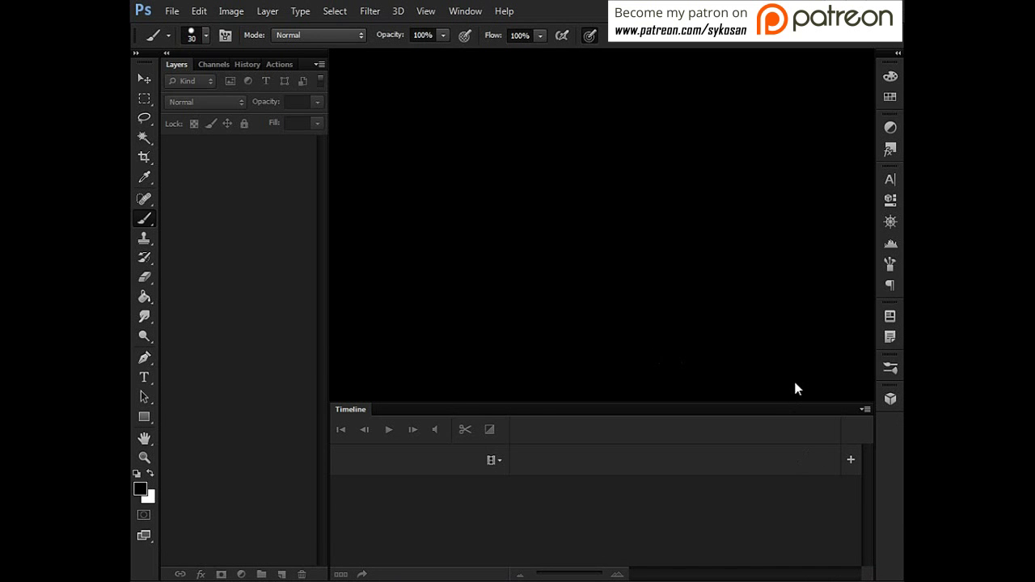
{"action": "left_click", "coordinate": [170, 13]}
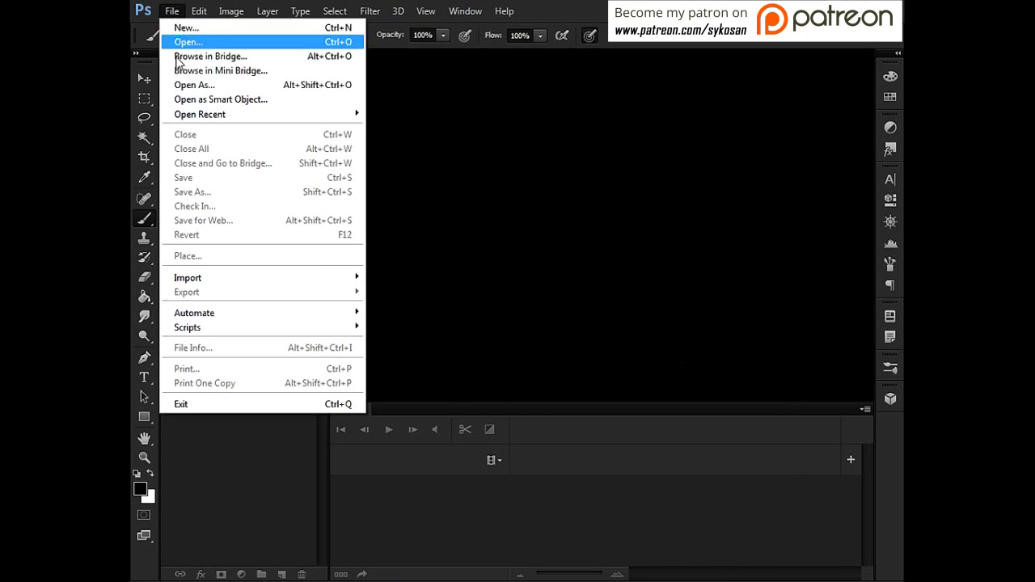
{"action": "left_click", "coordinate": [243, 30]}
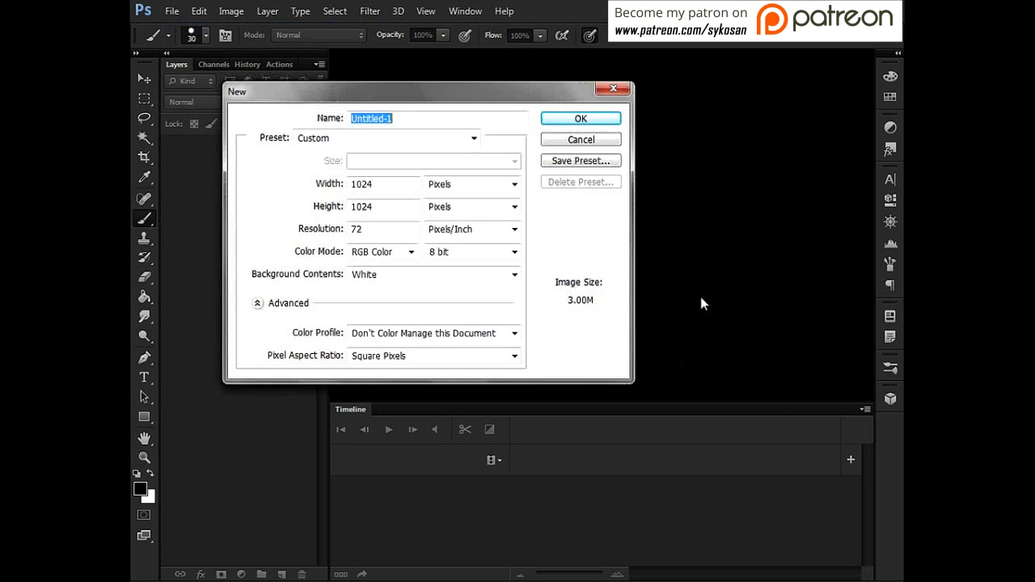
{"action": "left_click", "coordinate": [593, 117]}
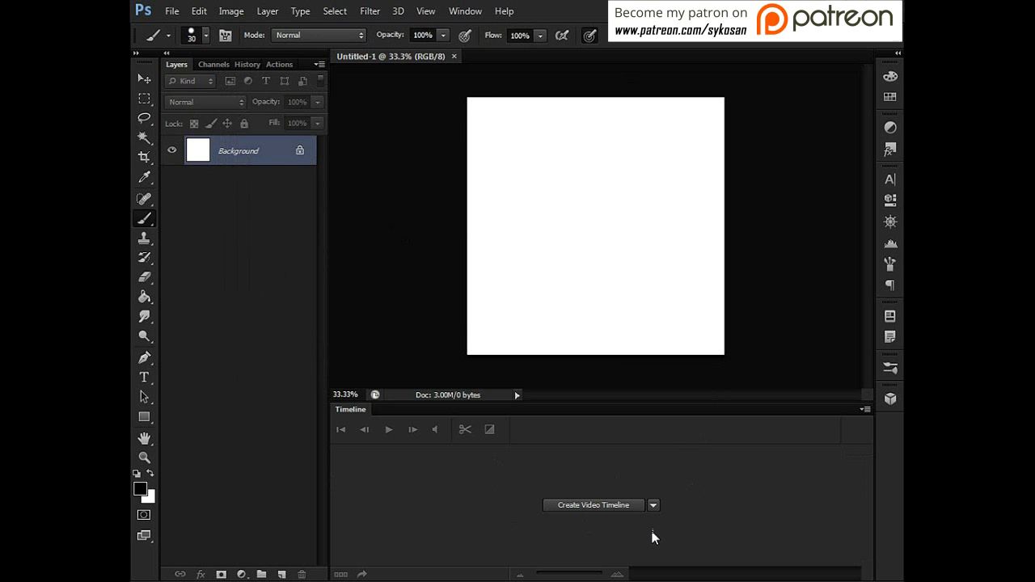
Create a 30 fps video timeline, converting the background into a Layer 0 clip.
{"action": "left_click", "coordinate": [605, 507]}
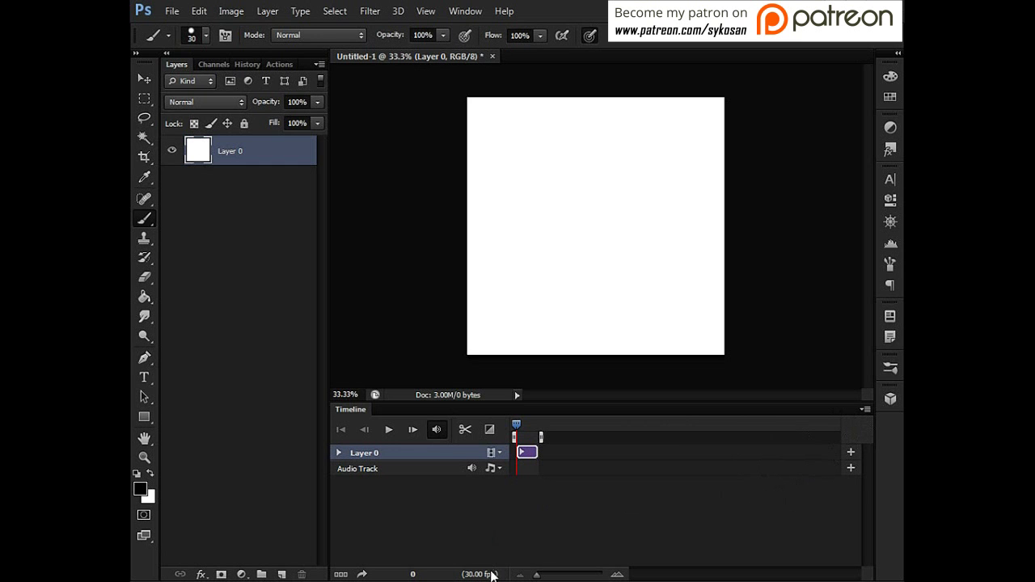
Set the timeline frame rate to 12 fps in the Set Timeline Frame Rate dialog.
{"action": "left_click", "coordinate": [865, 410]}
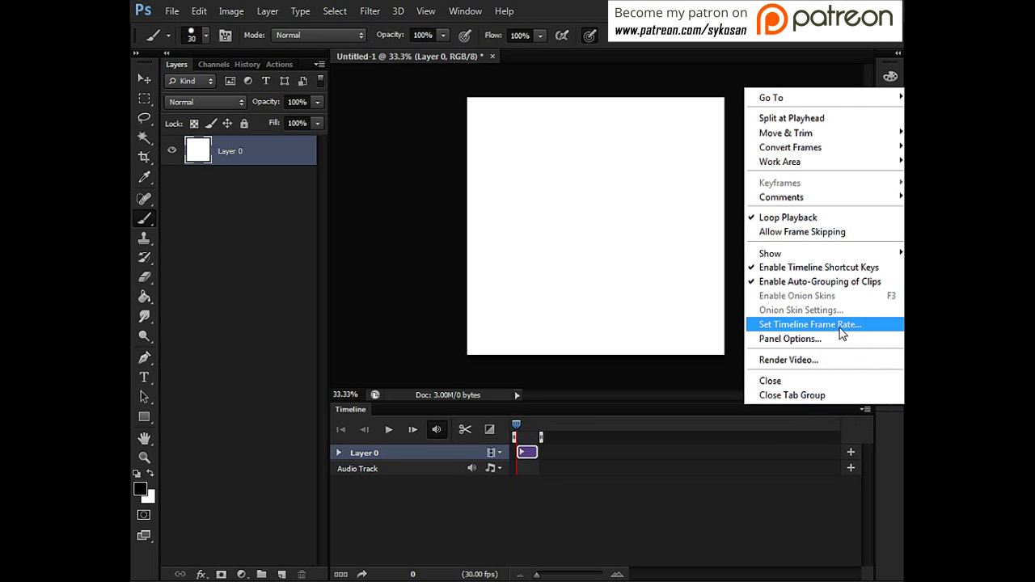
{"action": "left_click", "coordinate": [845, 324]}
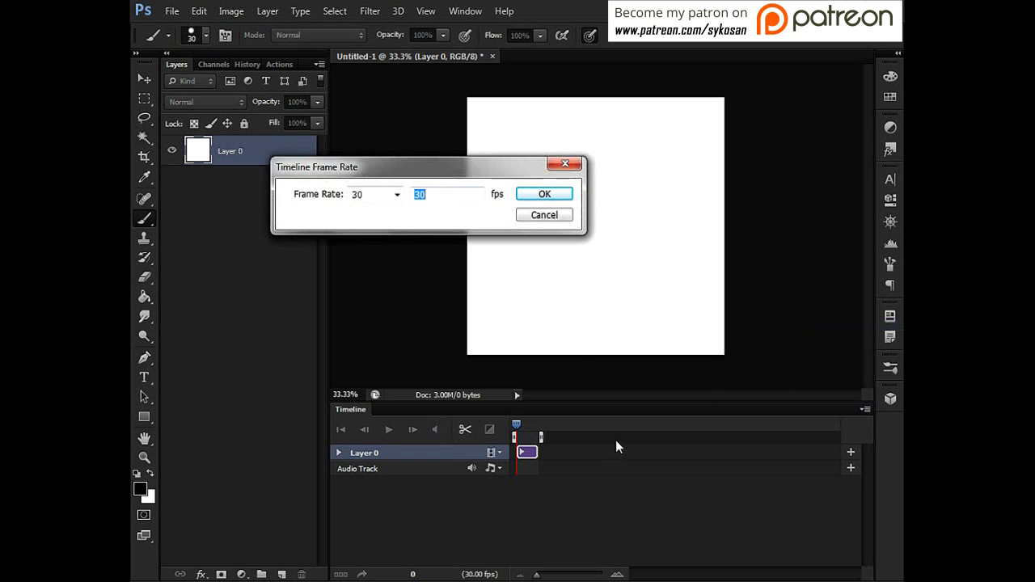
{"action": "left_click_drag", "start_coordinate": [607, 212], "coordinate": [612, 232]}
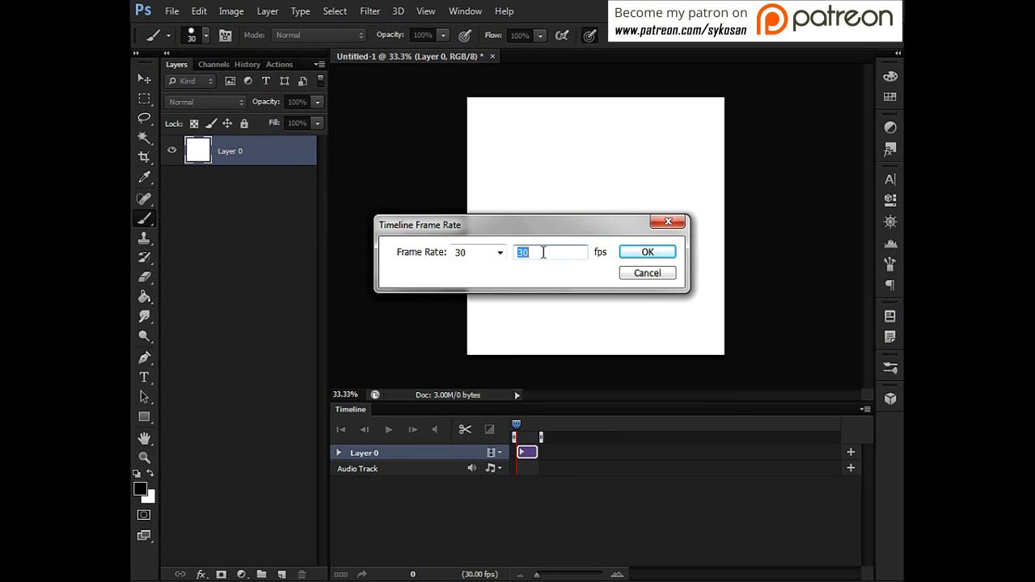
{"action": "left_click", "coordinate": [500, 253]}
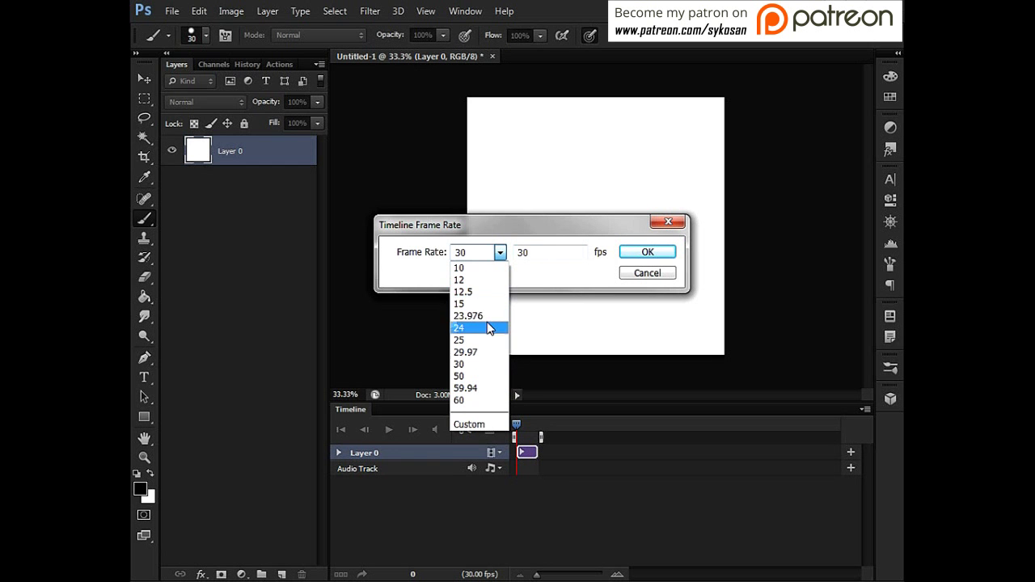
{"action": "left_click", "coordinate": [479, 282]}
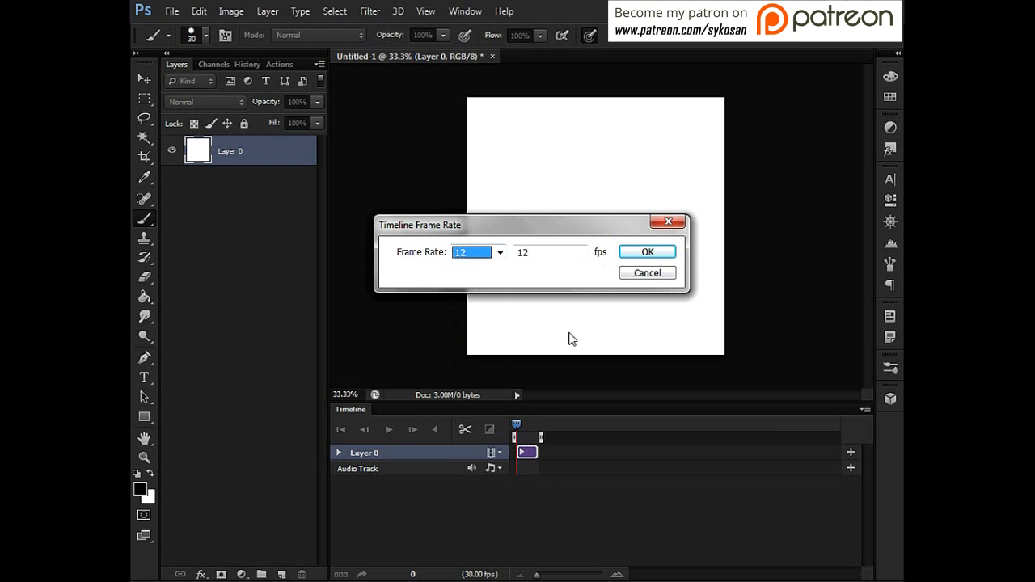
{"action": "left_click", "coordinate": [659, 252]}
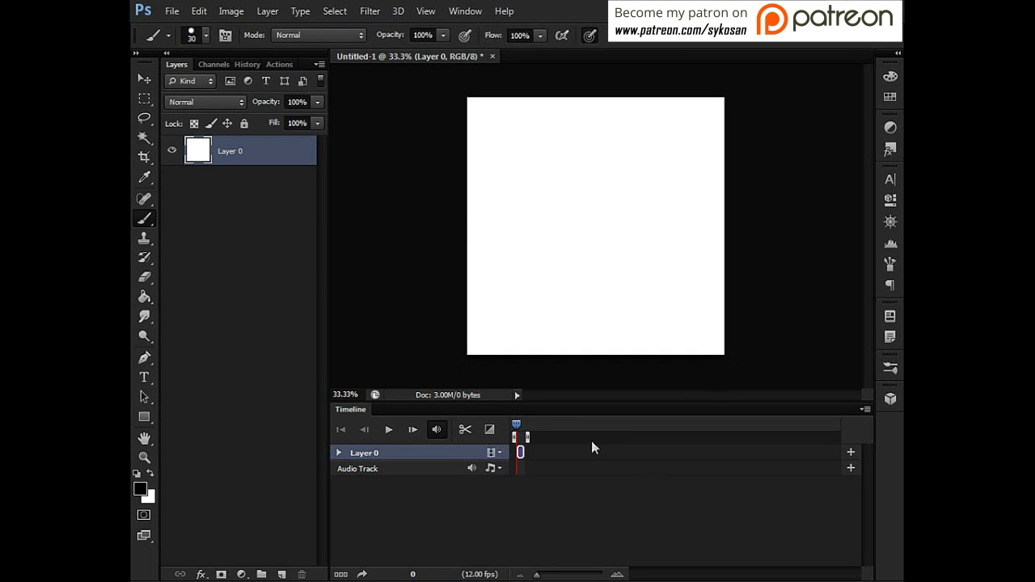
{"action": "mouse_move", "coordinate": [517, 423]}
{"action": "left_mouse_down"}
{"action": "mouse_move", "coordinate": [529, 429]}
{"action": "mouse_move", "coordinate": [514, 429]}
{"action": "left_mouse_up"}
{"action": "left_click", "coordinate": [617, 575]}
{"action": "left_click", "coordinate": [617, 574]}
{"action": "left_click", "coordinate": [617, 574]}
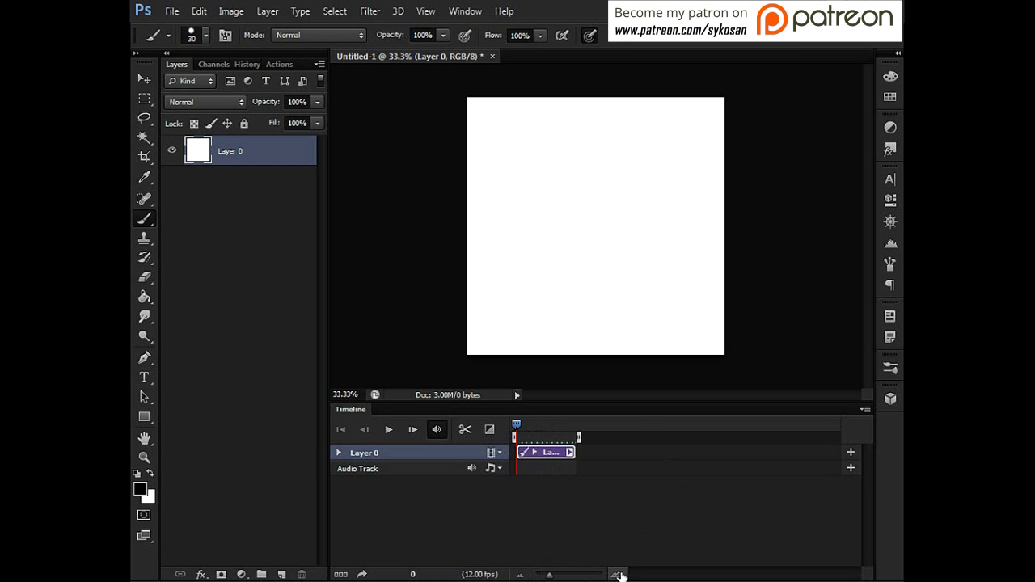
{"action": "left_click", "coordinate": [618, 574]}
{"action": "left_click", "coordinate": [618, 574]}
{"action": "left_click", "coordinate": [618, 574]}
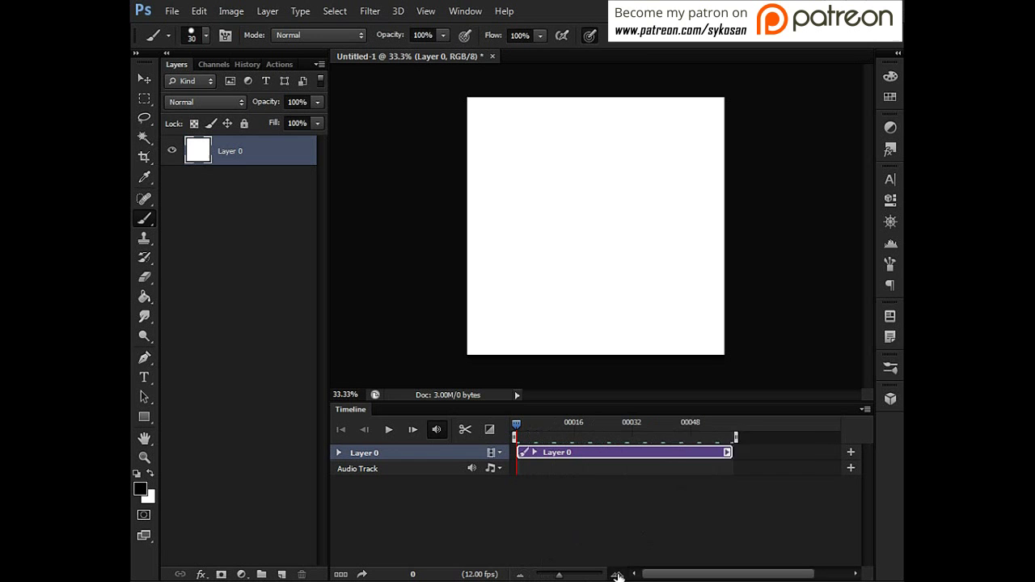
{"action": "left_click", "coordinate": [617, 574]}
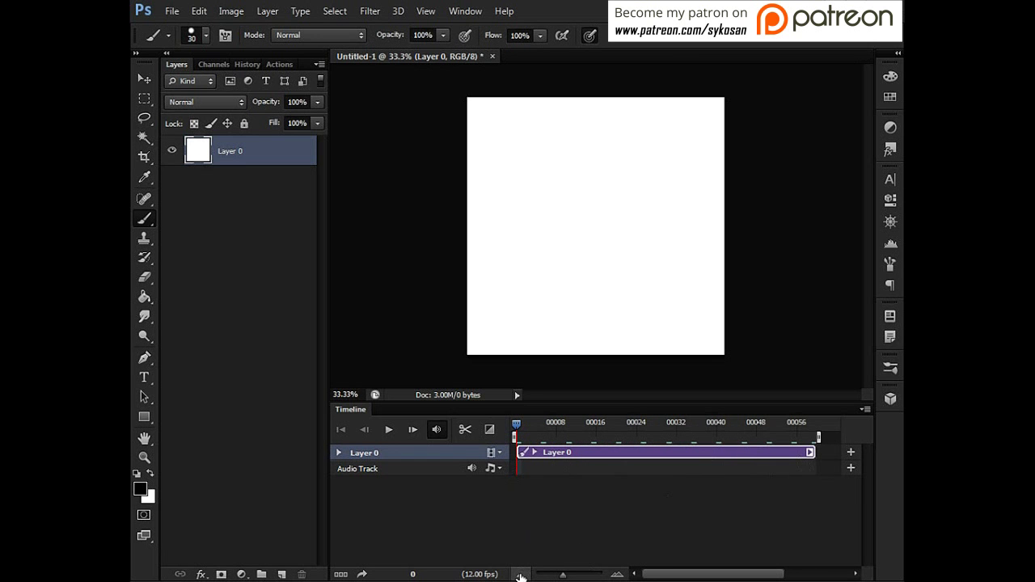
{"action": "left_click", "coordinate": [520, 575]}
{"action": "left_click", "coordinate": [520, 575]}
{"action": "left_click", "coordinate": [520, 575]}
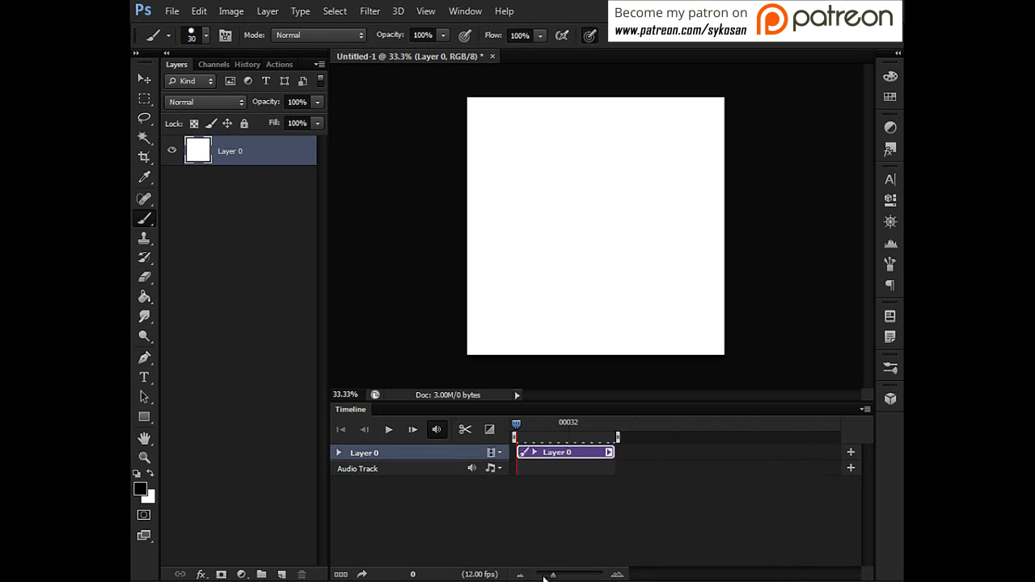
{"action": "left_click_drag", "start_coordinate": [553, 576], "coordinate": [561, 577]}
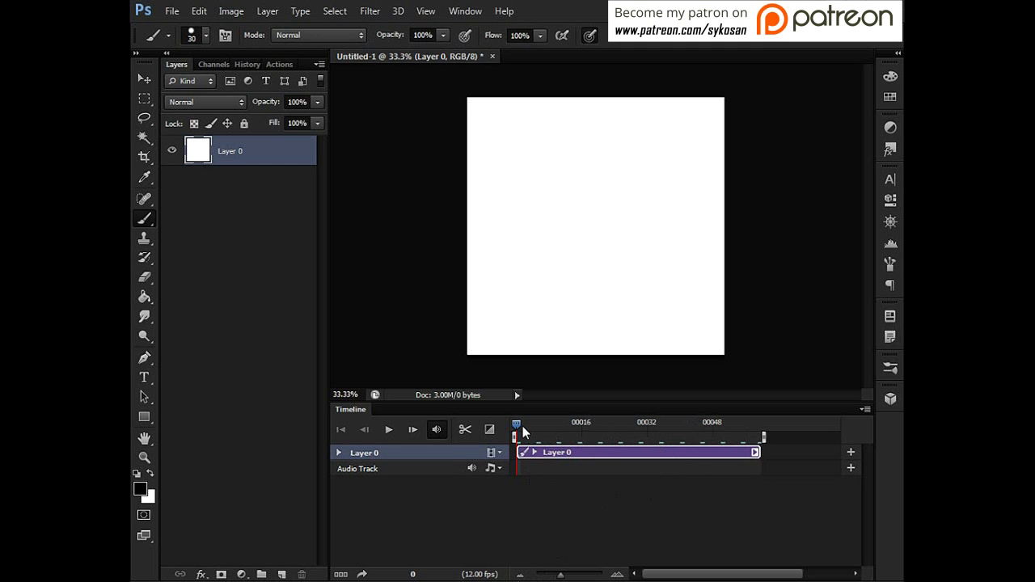
{"action": "left_click_drag", "start_coordinate": [517, 424], "coordinate": [760, 422]}
Zoom the timeline in and out while scrubbing the playhead to frame 6.
{"action": "left_click", "coordinate": [617, 574]}
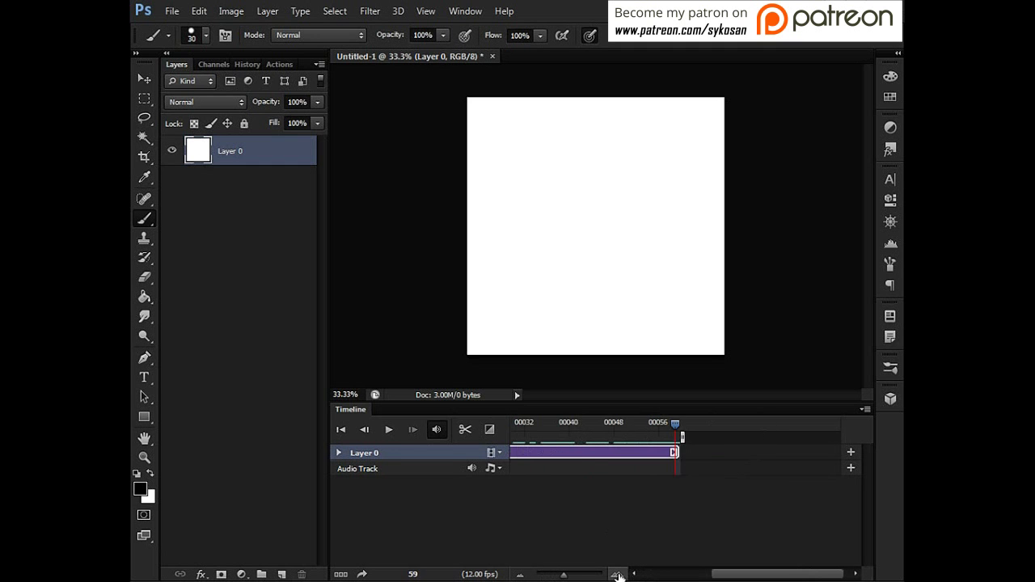
{"action": "left_click", "coordinate": [618, 574]}
{"action": "left_click_drag", "start_coordinate": [680, 435], "coordinate": [592, 424]}
{"action": "left_click", "coordinate": [522, 575]}
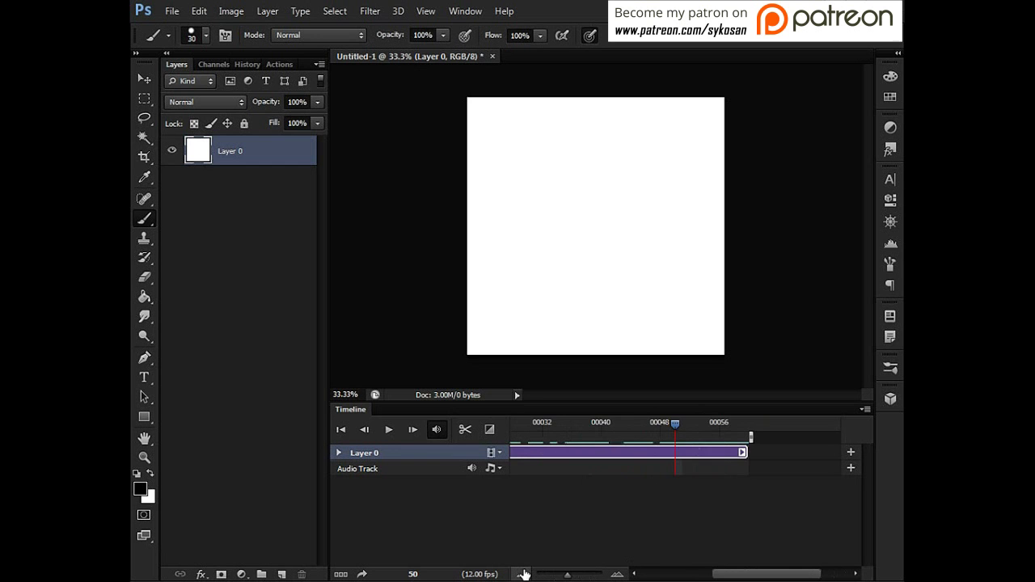
{"action": "left_click", "coordinate": [522, 575]}
{"action": "left_click", "coordinate": [522, 574]}
{"action": "left_click", "coordinate": [522, 574]}
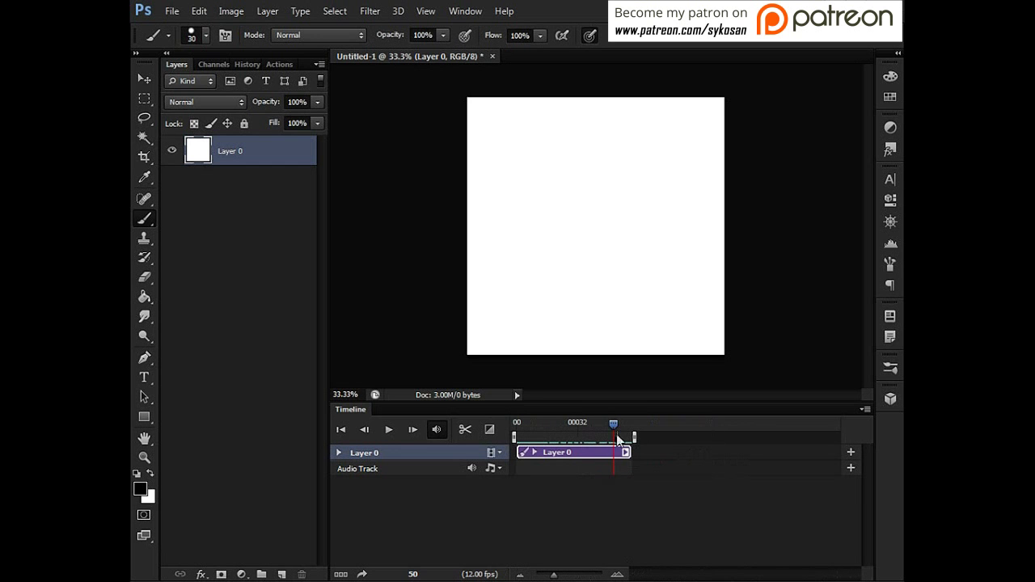
{"action": "left_click_drag", "start_coordinate": [617, 436], "coordinate": [515, 433]}
{"action": "left_click", "coordinate": [617, 575]}
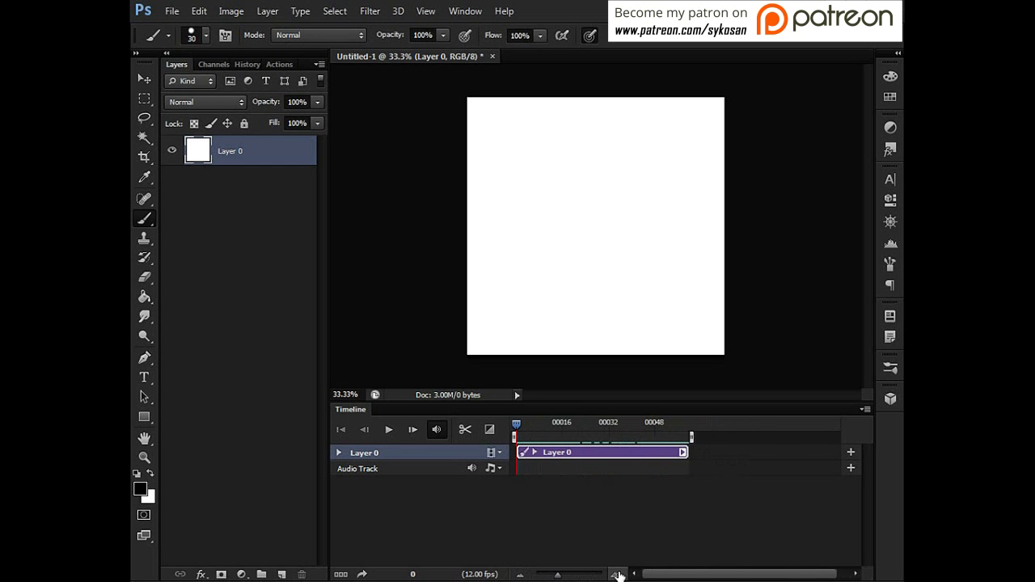
{"action": "left_click", "coordinate": [617, 575]}
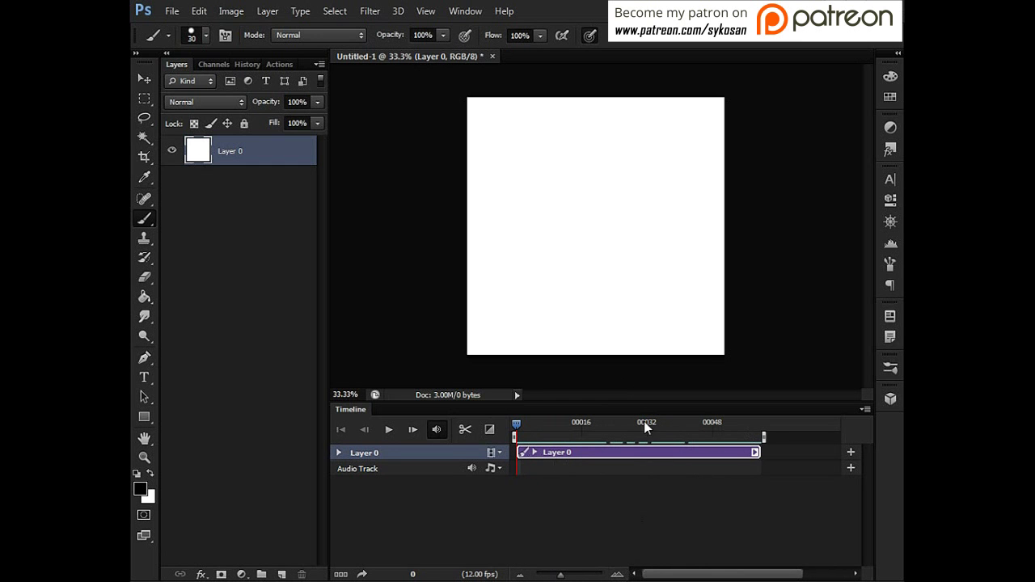
{"action": "left_click_drag", "start_coordinate": [530, 423], "coordinate": [541, 423]}
Move the playhead to frame 15, then zoom out and end the work area near frame 40.
{"action": "left_click", "coordinate": [619, 574]}
{"action": "left_click", "coordinate": [619, 574]}
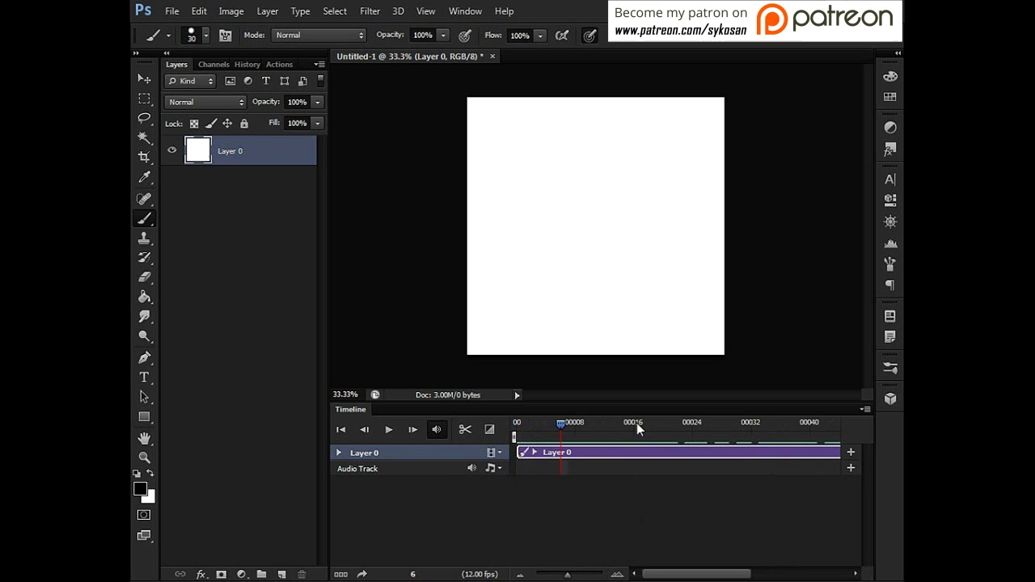
{"action": "mouse_move", "coordinate": [636, 423]}
{"action": "left_mouse_down"}
{"action": "mouse_move", "coordinate": [635, 434]}
{"action": "mouse_move", "coordinate": [614, 428]}
{"action": "mouse_move", "coordinate": [635, 435]}
{"action": "left_mouse_up"}
{"action": "left_click", "coordinate": [520, 574]}
{"action": "left_click", "coordinate": [520, 575]}
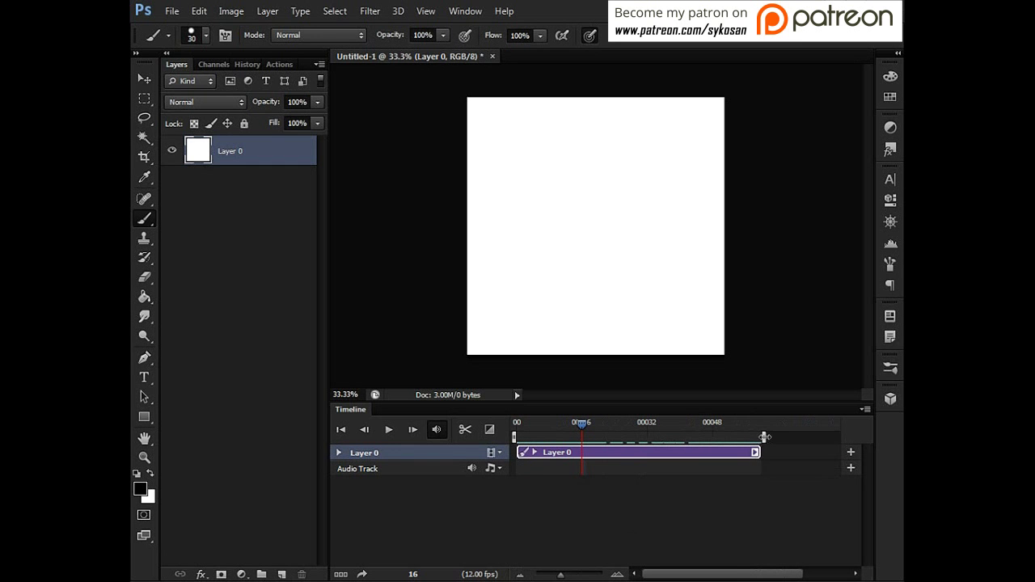
{"action": "left_click_drag", "start_coordinate": [764, 437], "coordinate": [515, 426]}
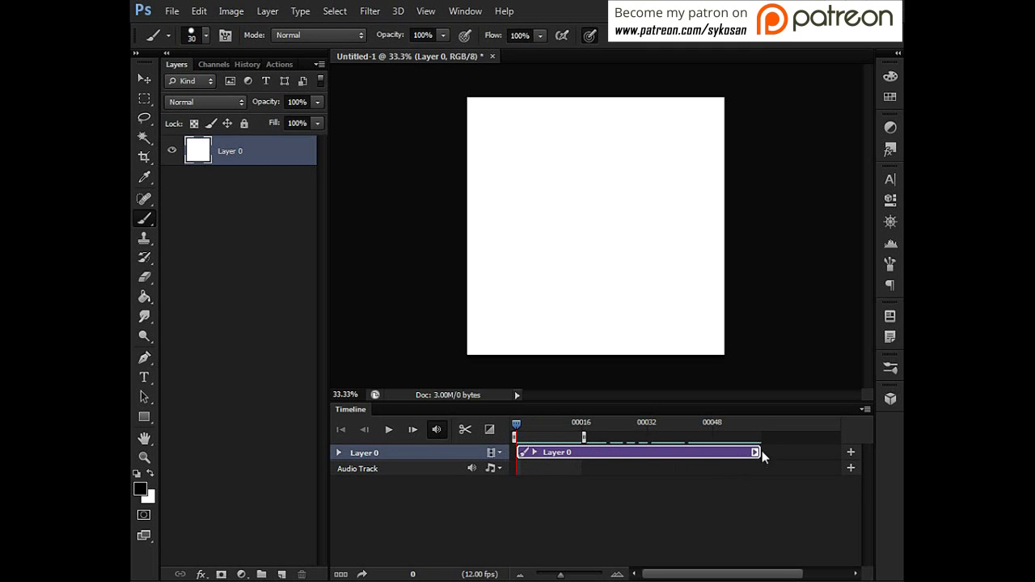
Shorten the Layer 0 clip to roughly 16 frames and zoom the timeline in to widen frames.
{"action": "left_click_drag", "start_coordinate": [758, 452], "coordinate": [503, 435]}
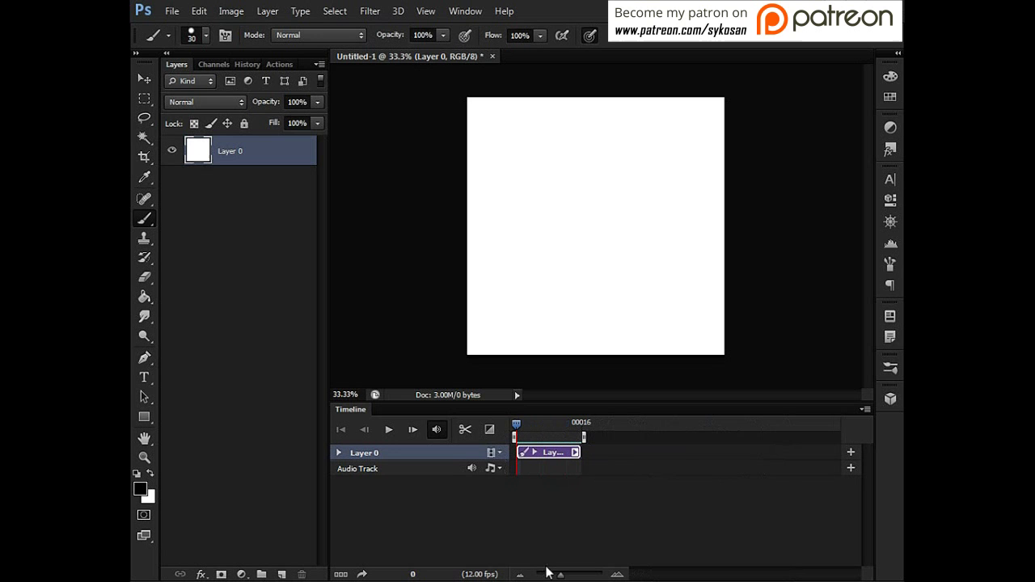
{"action": "left_click", "coordinate": [617, 574]}
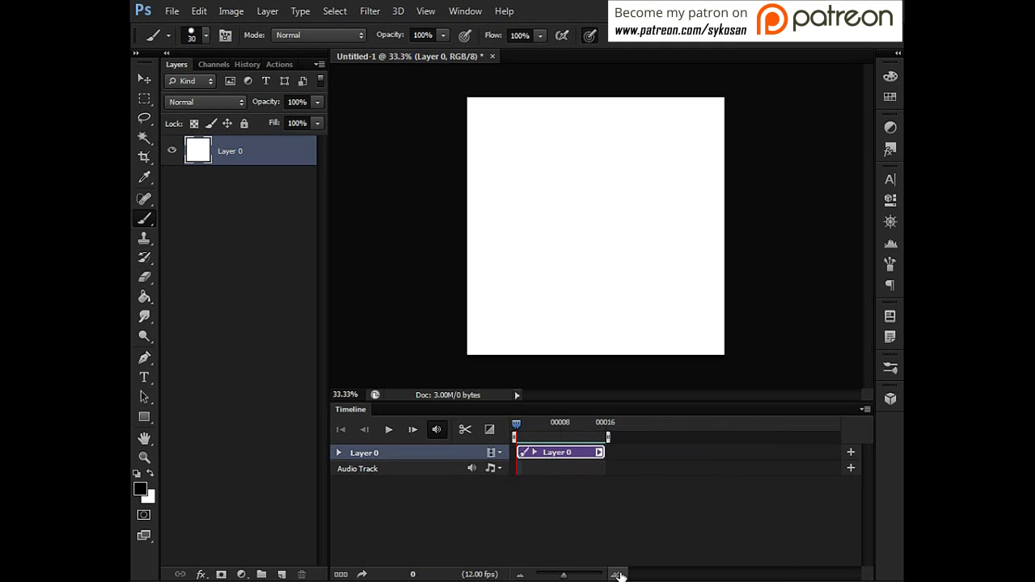
{"action": "left_click", "coordinate": [617, 574]}
{"action": "left_click", "coordinate": [617, 575]}
{"action": "left_click", "coordinate": [617, 575]}
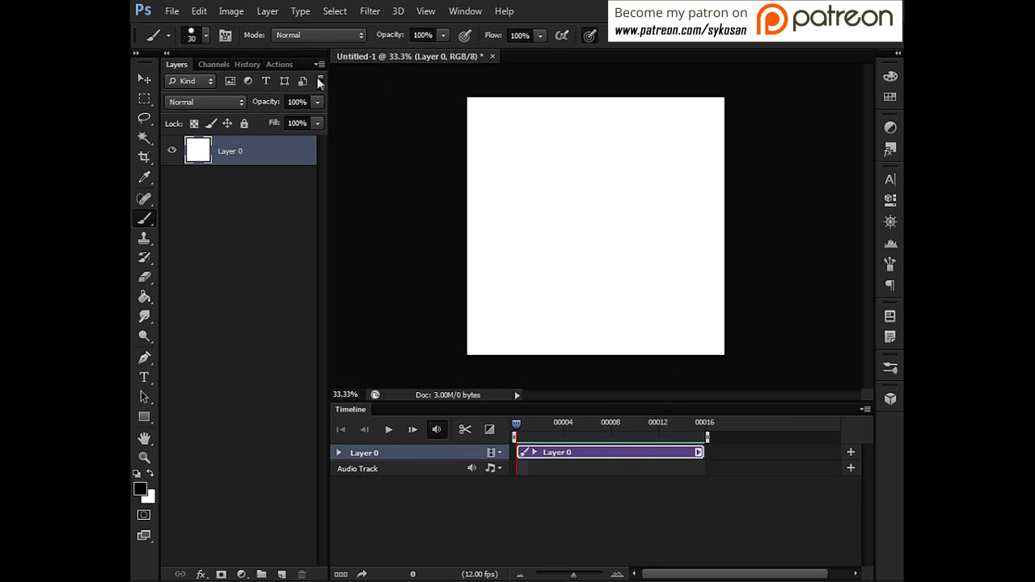
Add Layer 1 via Layer > Video Layers > New Blank Video Layer.
{"action": "left_click", "coordinate": [269, 12]}
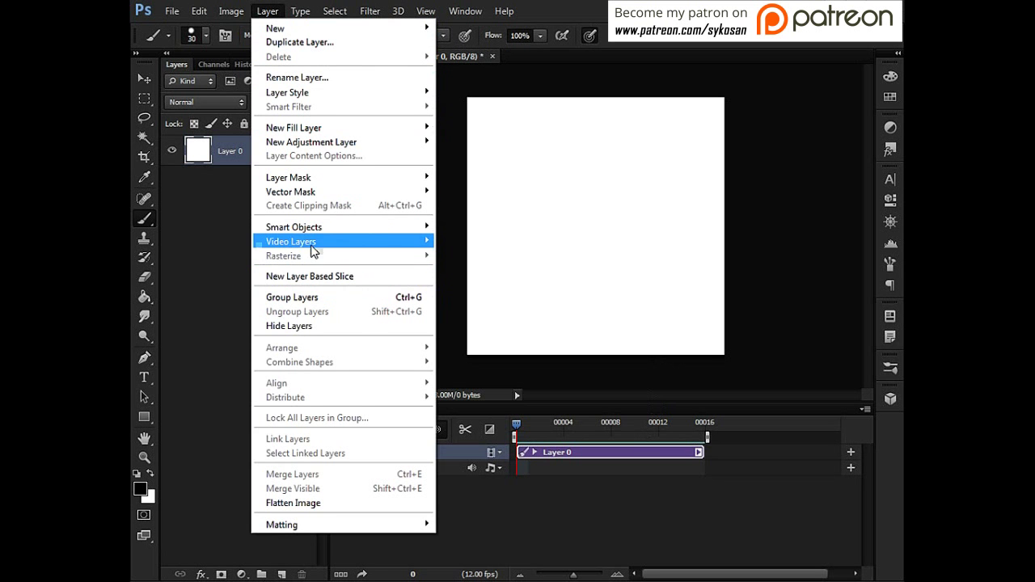
{"action": "mouse_move", "coordinate": [283, 247]}
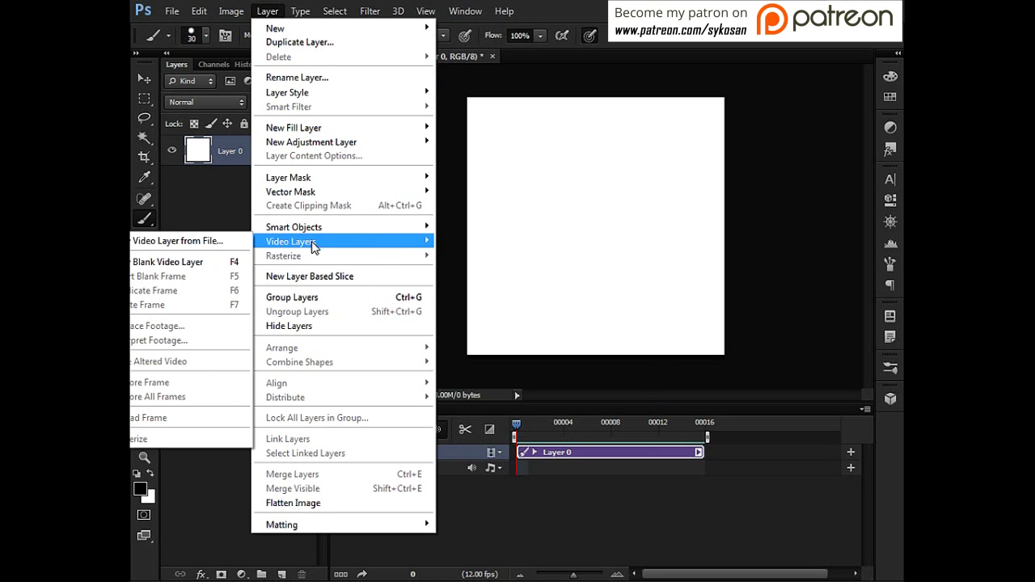
{"action": "left_click", "coordinate": [193, 268]}
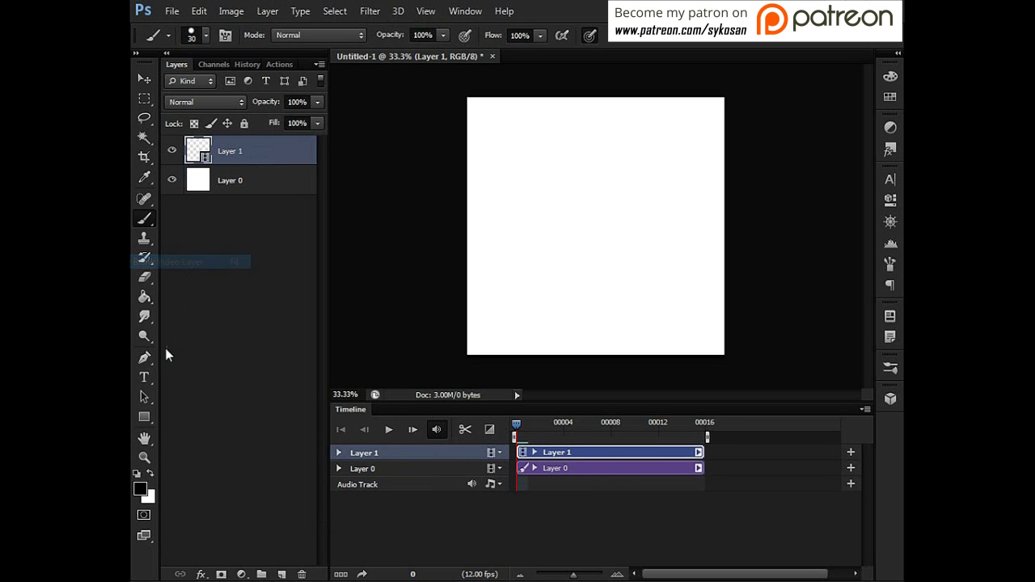
Switch between Layer 0 and Layer 1, scrub to frame 3, then return to frame 0 on Layer 0.
{"action": "left_click", "coordinate": [598, 469]}
{"action": "left_click", "coordinate": [605, 454]}
{"action": "left_click", "coordinate": [603, 467]}
{"action": "left_click", "coordinate": [533, 453]}
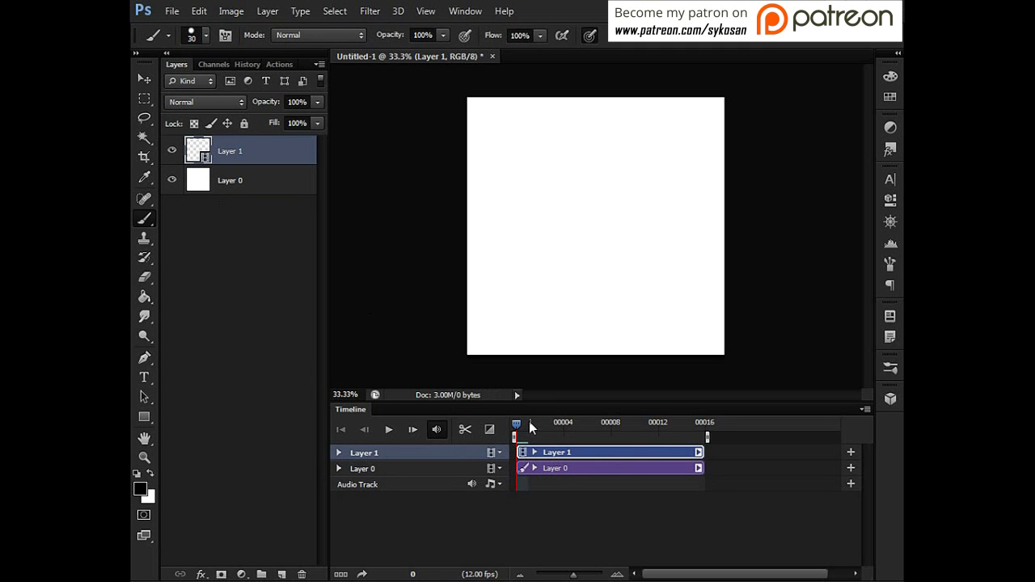
{"action": "mouse_move", "coordinate": [522, 427]}
{"action": "left_mouse_down"}
{"action": "mouse_move", "coordinate": [685, 435]}
{"action": "mouse_move", "coordinate": [518, 440]}
{"action": "left_mouse_up"}
{"action": "left_click", "coordinate": [594, 468]}
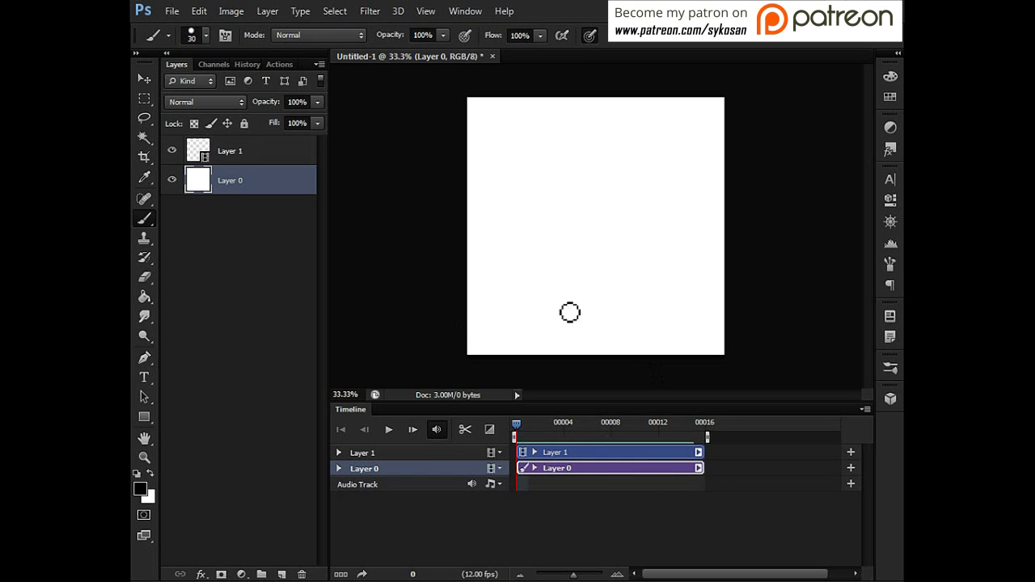
Draw a black horizontal ground line on Layer 0, scrub to check it, and realign the clip start.
{"action": "left_click_drag", "start_coordinate": [418, 321], "coordinate": [792, 322]}
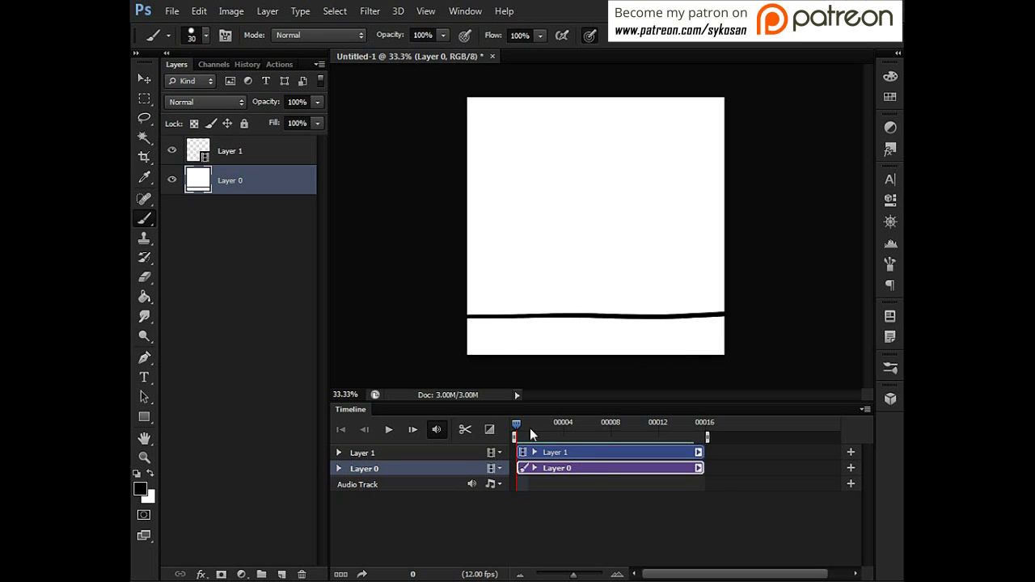
{"action": "left_click_drag", "start_coordinate": [517, 425], "coordinate": [524, 447]}
{"action": "left_click_drag", "start_coordinate": [520, 423], "coordinate": [655, 492]}
{"action": "mouse_move", "coordinate": [564, 434]}
{"action": "left_mouse_down"}
{"action": "mouse_move", "coordinate": [589, 426]}
{"action": "mouse_move", "coordinate": [549, 429]}
{"action": "mouse_move", "coordinate": [653, 425]}
{"action": "mouse_move", "coordinate": [577, 431]}
{"action": "left_mouse_up"}
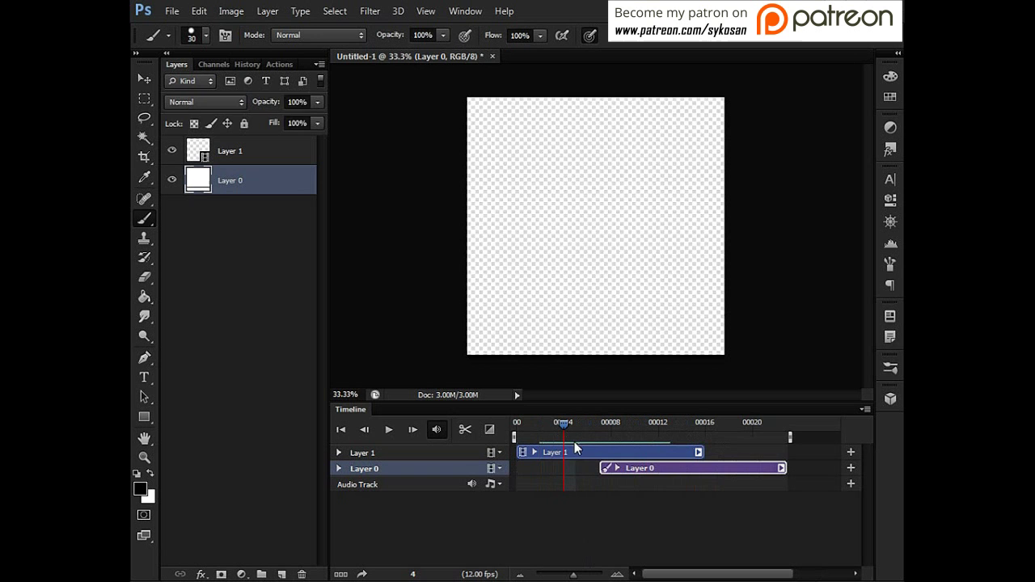
{"action": "left_click_drag", "start_coordinate": [673, 468], "coordinate": [603, 469]}
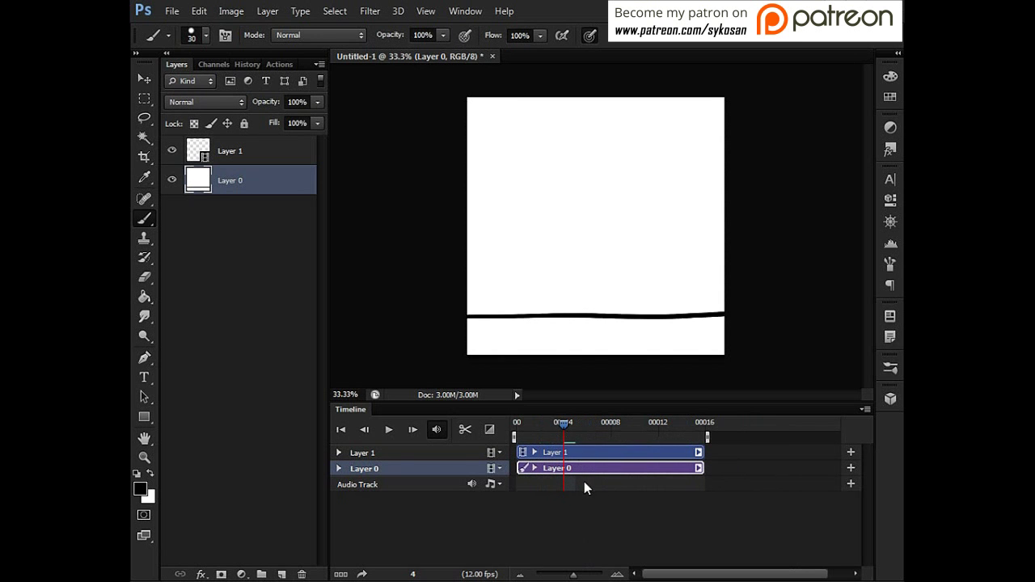
{"action": "left_click_drag", "start_coordinate": [564, 437], "coordinate": [594, 437]}
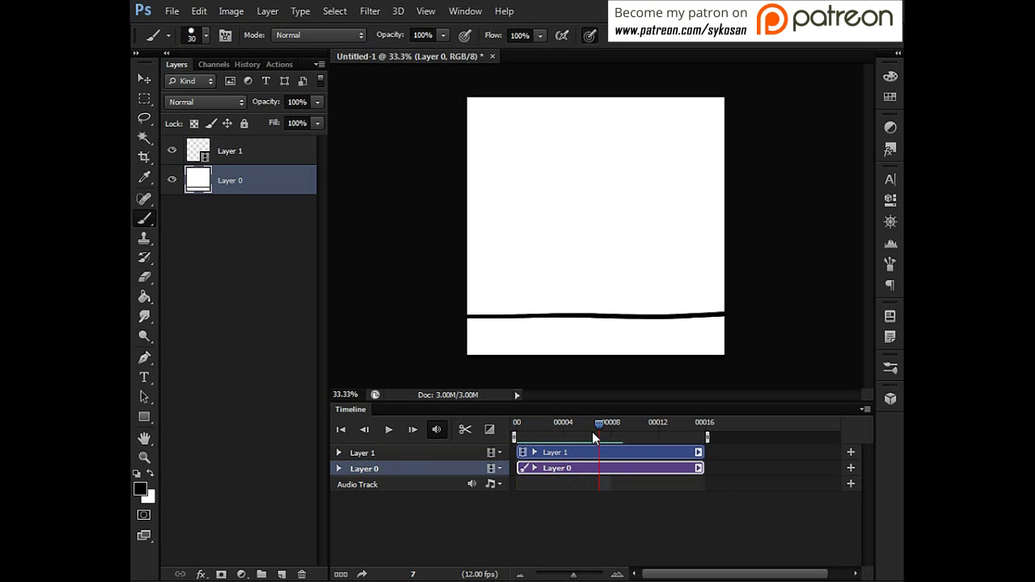
On Layer 1 at frame 0, brush a circle ball resting on the ground line.
{"action": "left_click", "coordinate": [271, 156]}
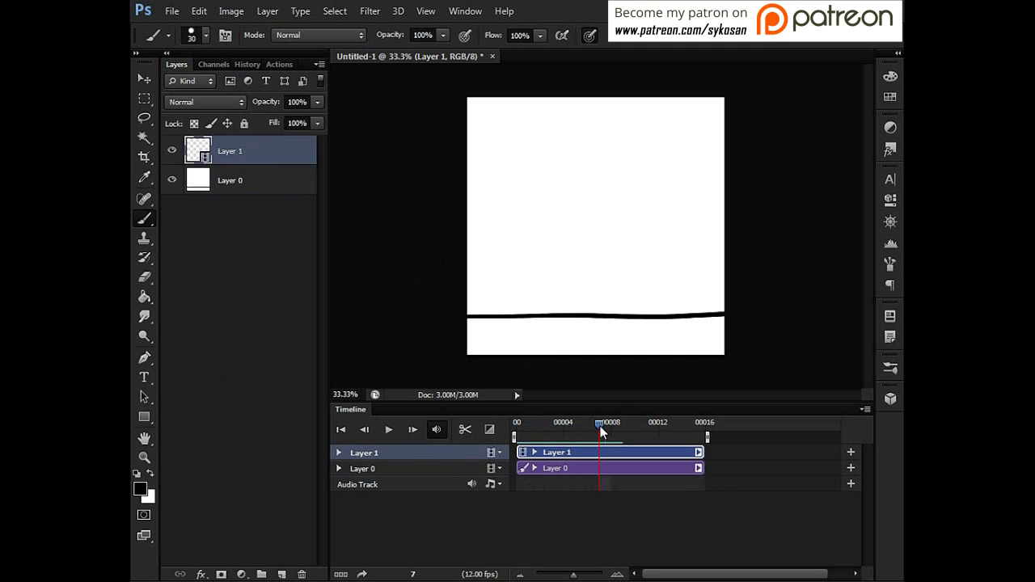
{"action": "left_click_drag", "start_coordinate": [601, 433], "coordinate": [517, 429]}
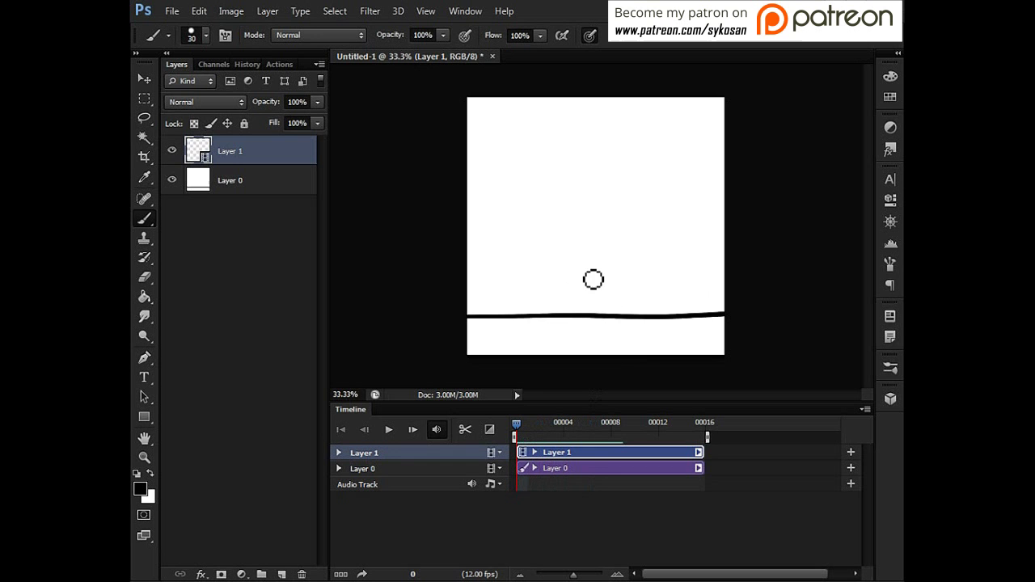
{"action": "mouse_move", "coordinate": [588, 270]}
{"action": "left_mouse_down"}
{"action": "mouse_move", "coordinate": [568, 299]}
{"action": "mouse_move", "coordinate": [596, 316]}
{"action": "mouse_move", "coordinate": [610, 284]}
{"action": "mouse_move", "coordinate": [589, 269]}
{"action": "left_mouse_up"}
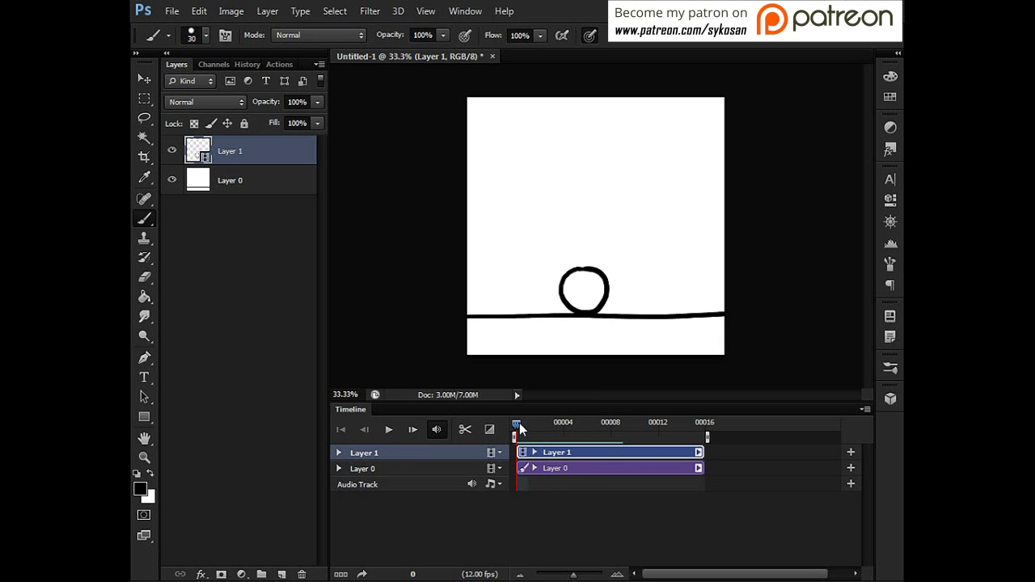
{"action": "mouse_move", "coordinate": [518, 435]}
{"action": "left_mouse_down"}
{"action": "mouse_move", "coordinate": [586, 431]}
{"action": "mouse_move", "coordinate": [518, 435]}
{"action": "mouse_move", "coordinate": [586, 432]}
{"action": "mouse_move", "coordinate": [527, 435]}
{"action": "mouse_move", "coordinate": [519, 424]}
{"action": "mouse_move", "coordinate": [531, 424]}
{"action": "mouse_move", "coordinate": [518, 425]}
{"action": "left_mouse_up"}
Step forward four frames and back to frame 0 to verify the ball, ending on frame 1.
{"action": "left_click", "coordinate": [412, 432]}
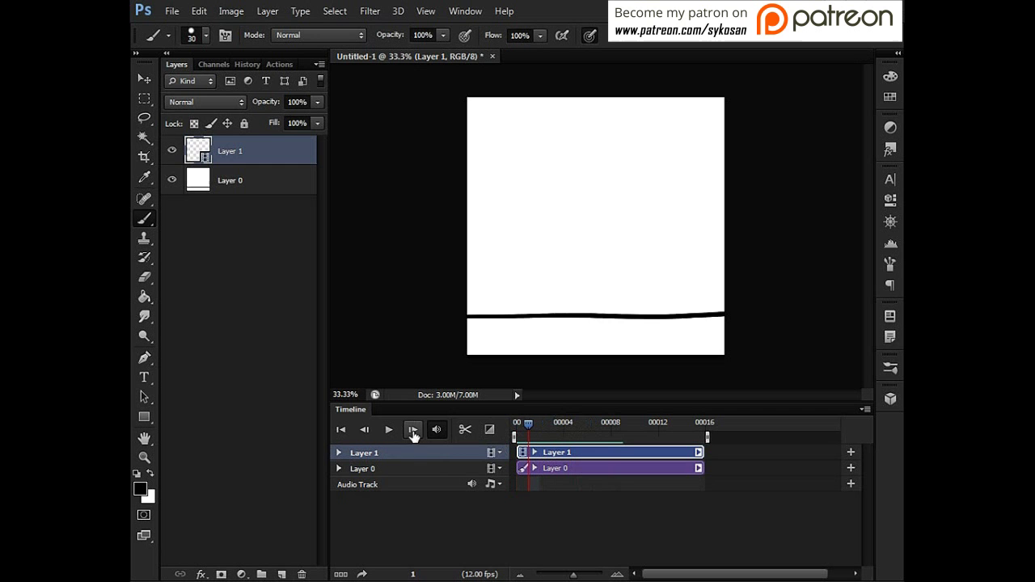
{"action": "left_click", "coordinate": [412, 431]}
{"action": "left_click", "coordinate": [413, 431]}
{"action": "left_click", "coordinate": [413, 431]}
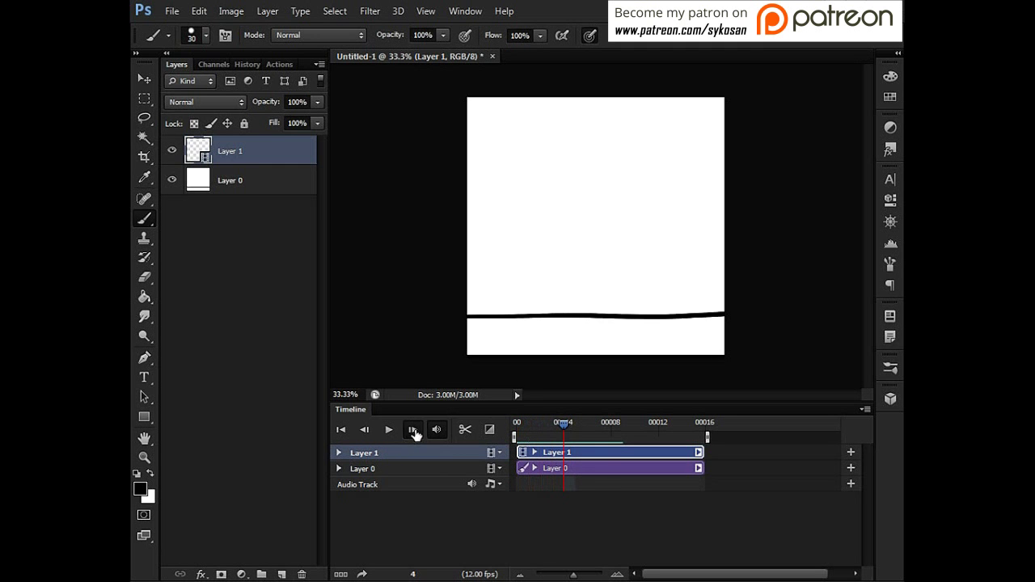
{"action": "left_click", "coordinate": [412, 431]}
{"action": "left_click", "coordinate": [366, 430]}
{"action": "left_click", "coordinate": [366, 430]}
{"action": "left_click", "coordinate": [366, 430]}
{"action": "left_click", "coordinate": [366, 430]}
{"action": "left_click", "coordinate": [366, 430]}
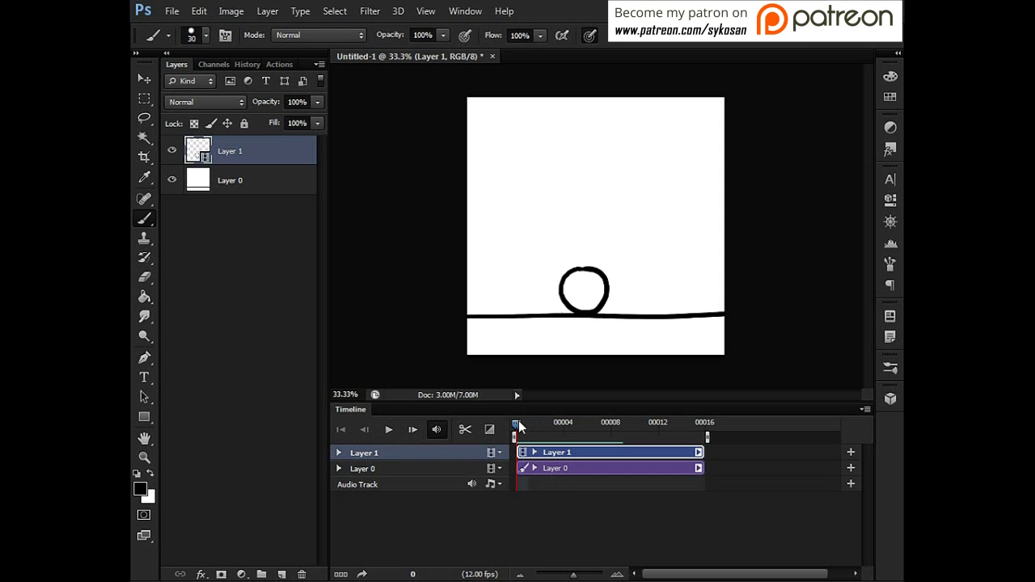
{"action": "left_click_drag", "start_coordinate": [519, 422], "coordinate": [527, 425]}
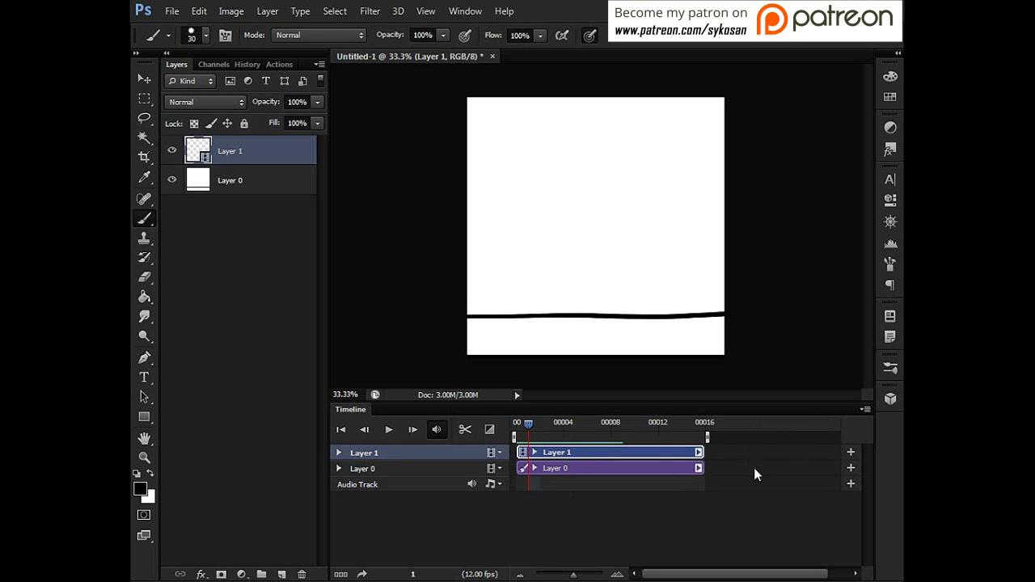
Choose Enable Onion Skins from the Timeline panel's flyout menu.
{"action": "left_click", "coordinate": [865, 410]}
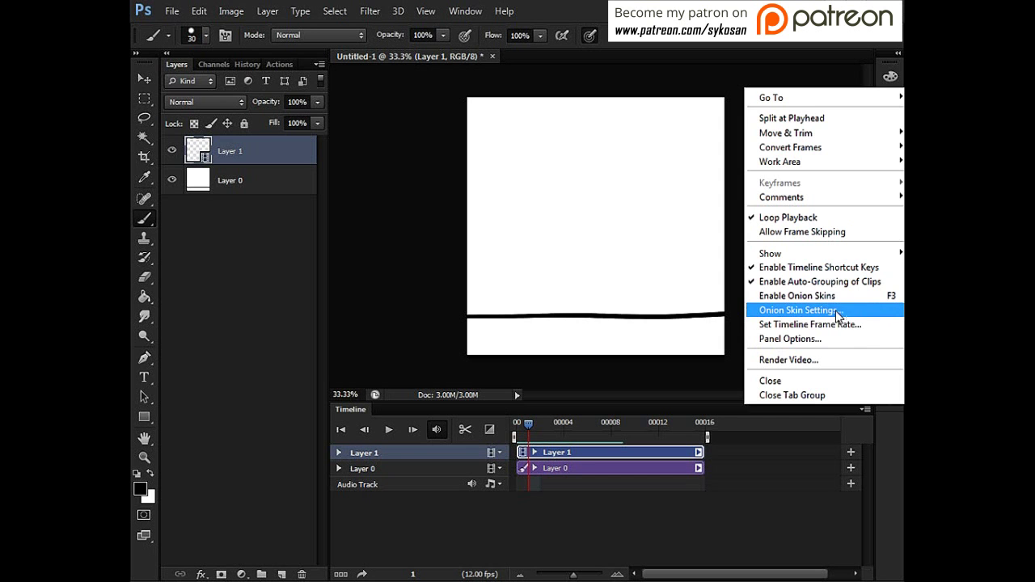
{"action": "left_click", "coordinate": [797, 296]}
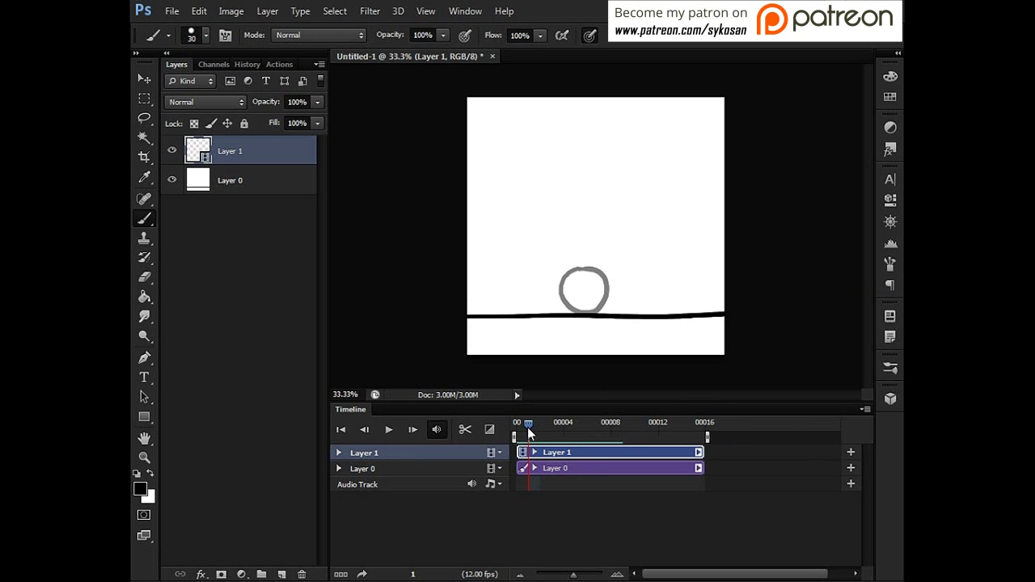
Draw the ball progressively higher on frames 1 and 2 using the onion skin as a guide.
{"action": "left_click_drag", "start_coordinate": [527, 434], "coordinate": [517, 432]}
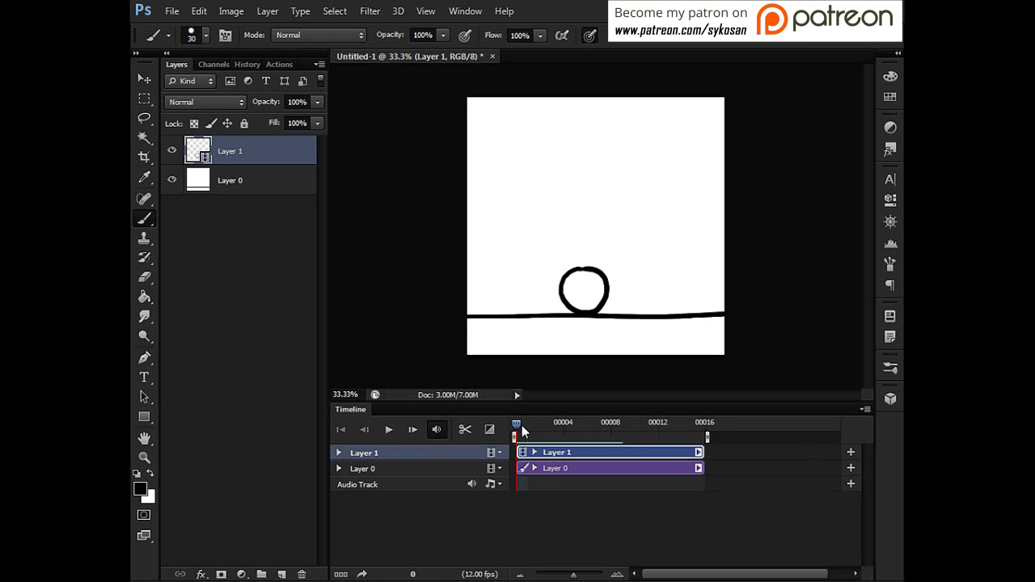
{"action": "left_click_drag", "start_coordinate": [522, 426], "coordinate": [527, 422]}
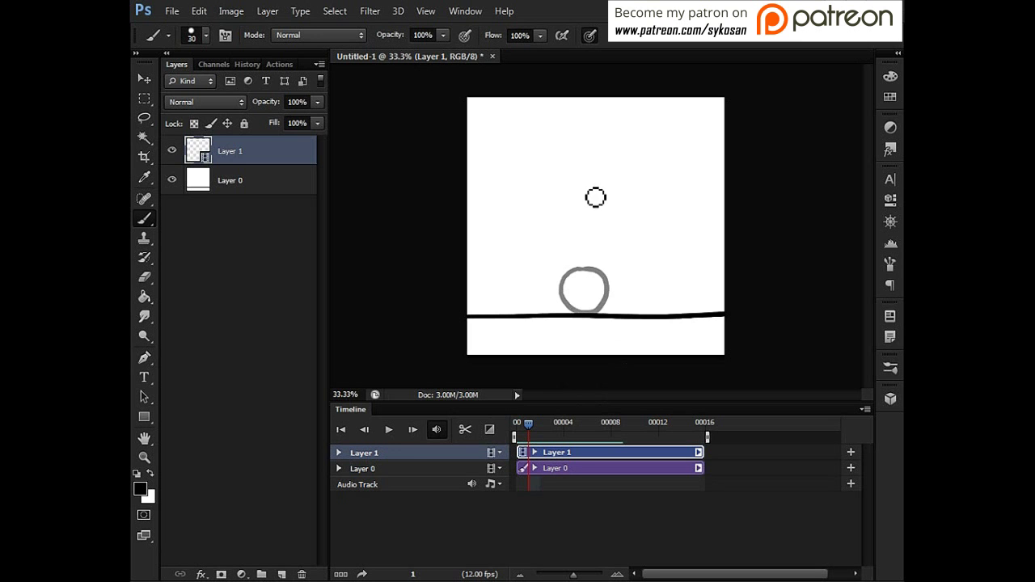
{"action": "mouse_move", "coordinate": [589, 185]}
{"action": "left_mouse_down"}
{"action": "mouse_move", "coordinate": [564, 199]}
{"action": "mouse_move", "coordinate": [564, 214]}
{"action": "mouse_move", "coordinate": [580, 233]}
{"action": "mouse_move", "coordinate": [599, 233]}
{"action": "mouse_move", "coordinate": [612, 202]}
{"action": "mouse_move", "coordinate": [597, 183]}
{"action": "left_mouse_up"}
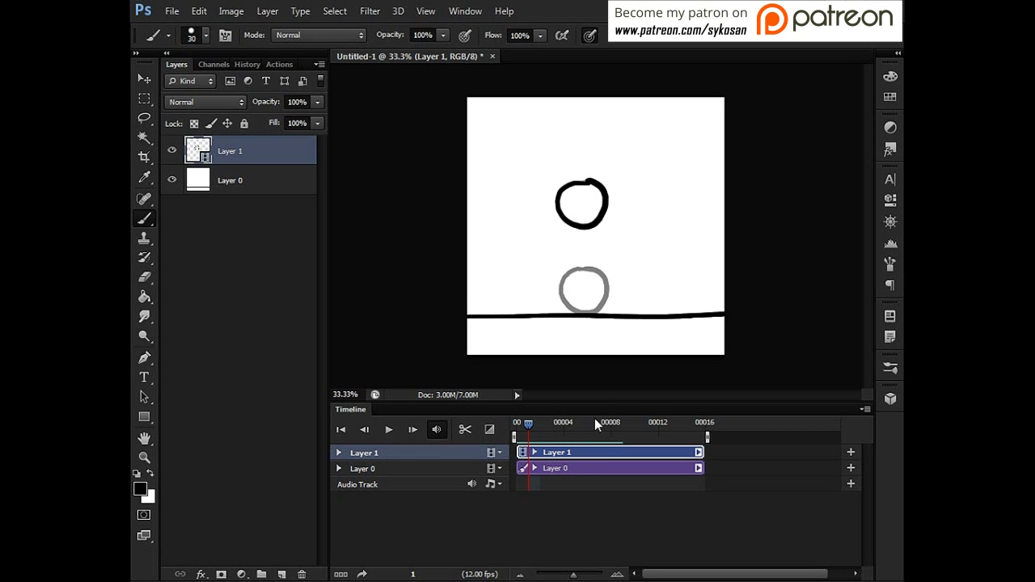
{"action": "left_click_drag", "start_coordinate": [534, 424], "coordinate": [539, 423]}
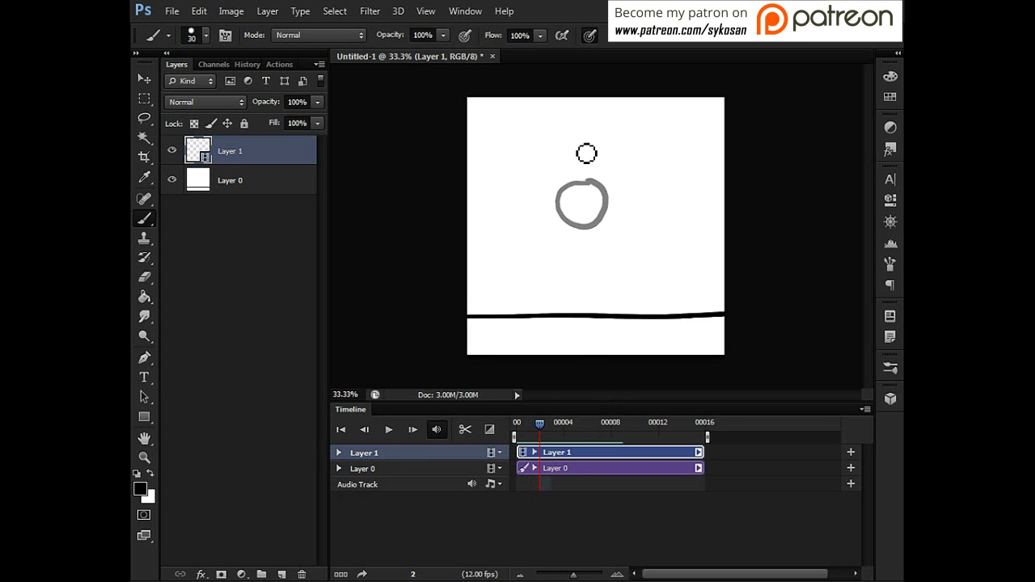
{"action": "mouse_move", "coordinate": [593, 145]}
{"action": "left_mouse_down"}
{"action": "mouse_move", "coordinate": [565, 161]}
{"action": "mouse_move", "coordinate": [575, 186]}
{"action": "mouse_move", "coordinate": [604, 183]}
{"action": "mouse_move", "coordinate": [597, 133]}
{"action": "left_mouse_up"}
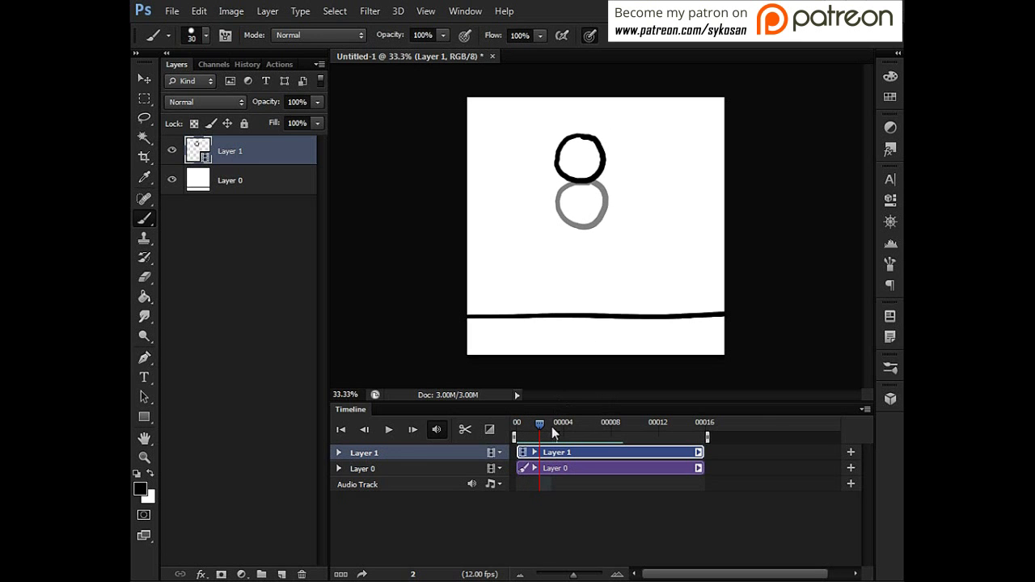
Undo a bad stroke, redraw the frame 3 ball near the top, and scrub to check the rise.
{"action": "left_click_drag", "start_coordinate": [542, 423], "coordinate": [547, 426]}
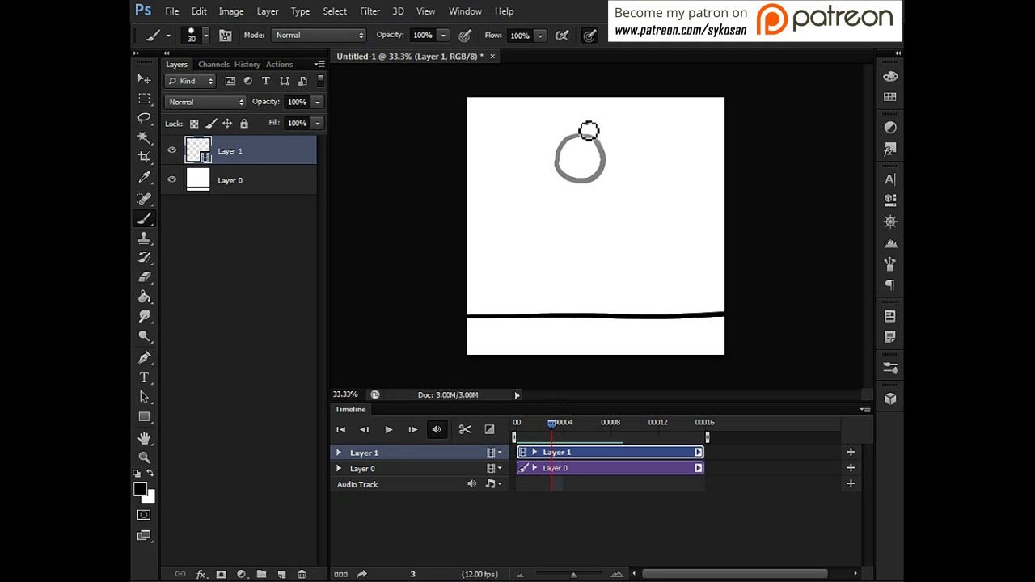
{"action": "mouse_move", "coordinate": [589, 125]}
{"action": "left_mouse_down"}
{"action": "mouse_move", "coordinate": [568, 153]}
{"action": "mouse_move", "coordinate": [583, 166]}
{"action": "left_mouse_up"}
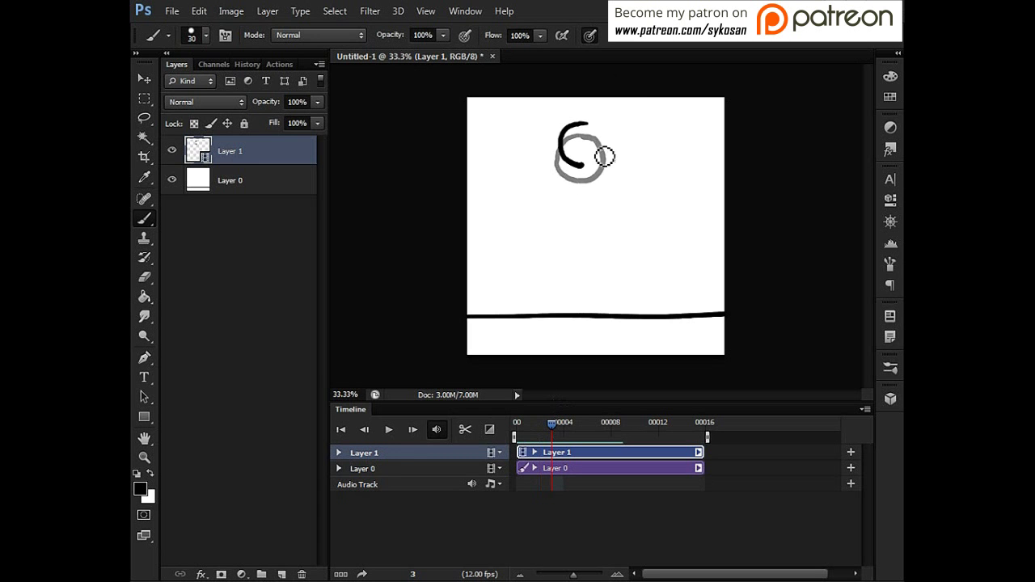
{"action": "key", "text": "ctrl+z"}
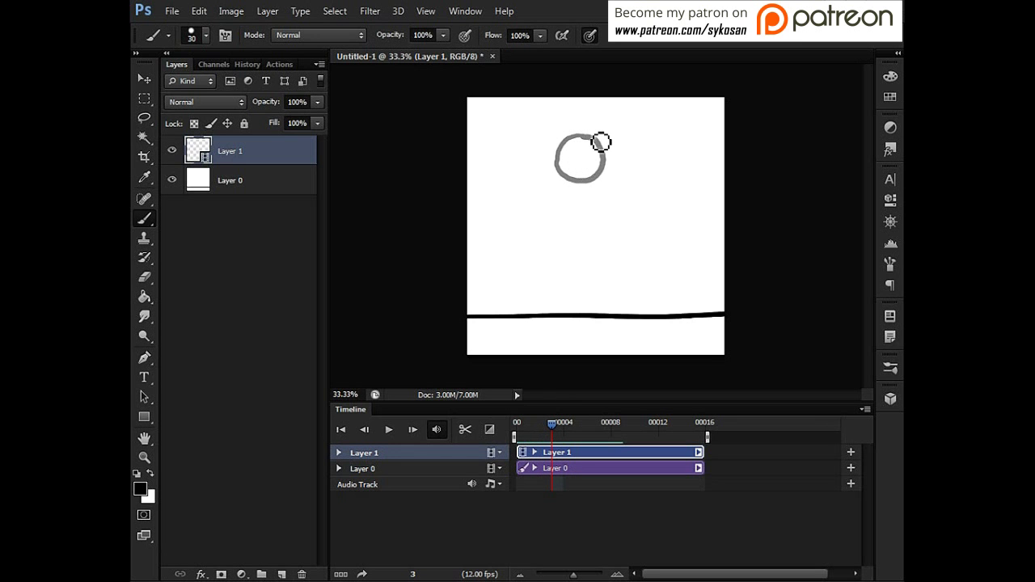
{"action": "mouse_move", "coordinate": [577, 115]}
{"action": "left_mouse_down"}
{"action": "mouse_move", "coordinate": [567, 162]}
{"action": "mouse_move", "coordinate": [591, 172]}
{"action": "mouse_move", "coordinate": [611, 147]}
{"action": "mouse_move", "coordinate": [607, 129]}
{"action": "mouse_move", "coordinate": [574, 114]}
{"action": "left_mouse_up"}
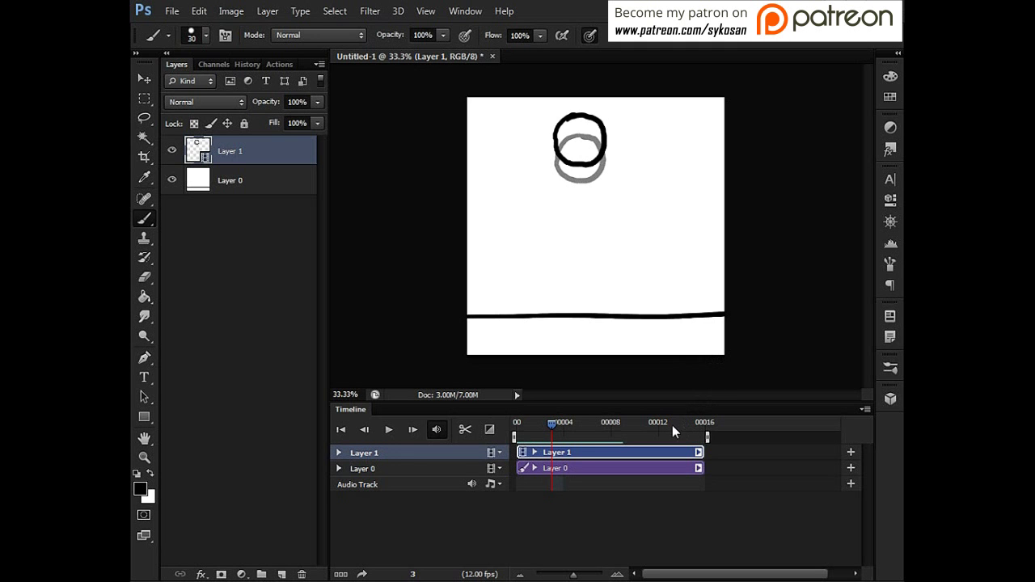
{"action": "left_click_drag", "start_coordinate": [556, 426], "coordinate": [528, 435]}
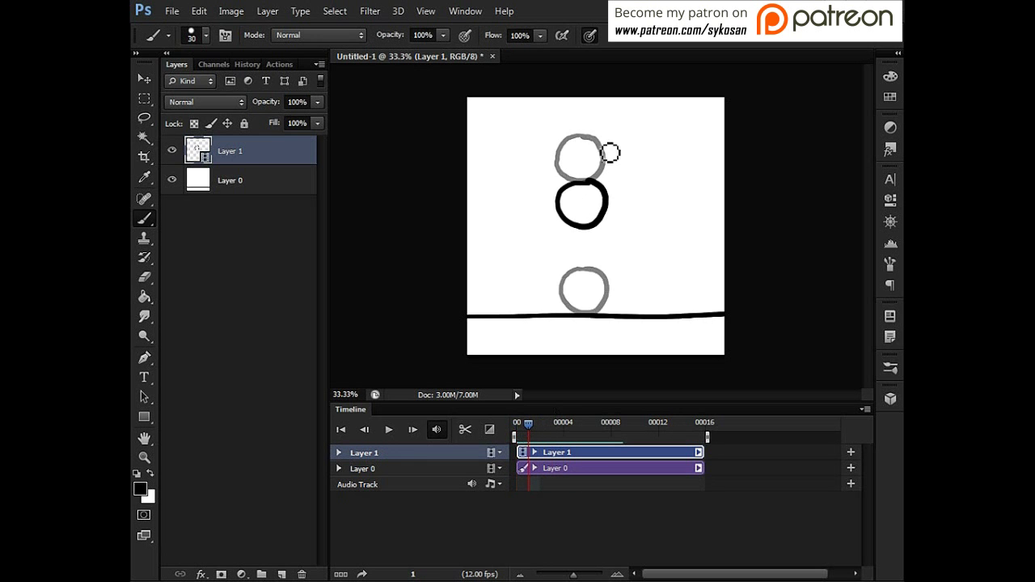
{"action": "mouse_move", "coordinate": [529, 433]}
{"action": "left_mouse_down"}
{"action": "mouse_move", "coordinate": [518, 433]}
{"action": "mouse_move", "coordinate": [555, 425]}
{"action": "mouse_move", "coordinate": [540, 429]}
{"action": "left_mouse_up"}
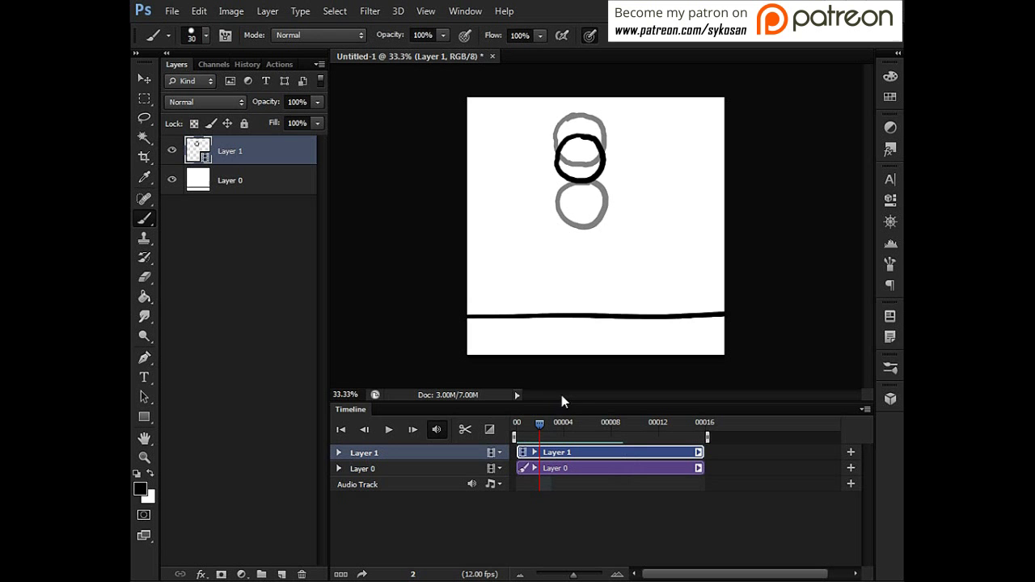
Turn off onion skins and scrub frames 0–3 to preview the rising ball.
{"action": "left_click", "coordinate": [865, 410]}
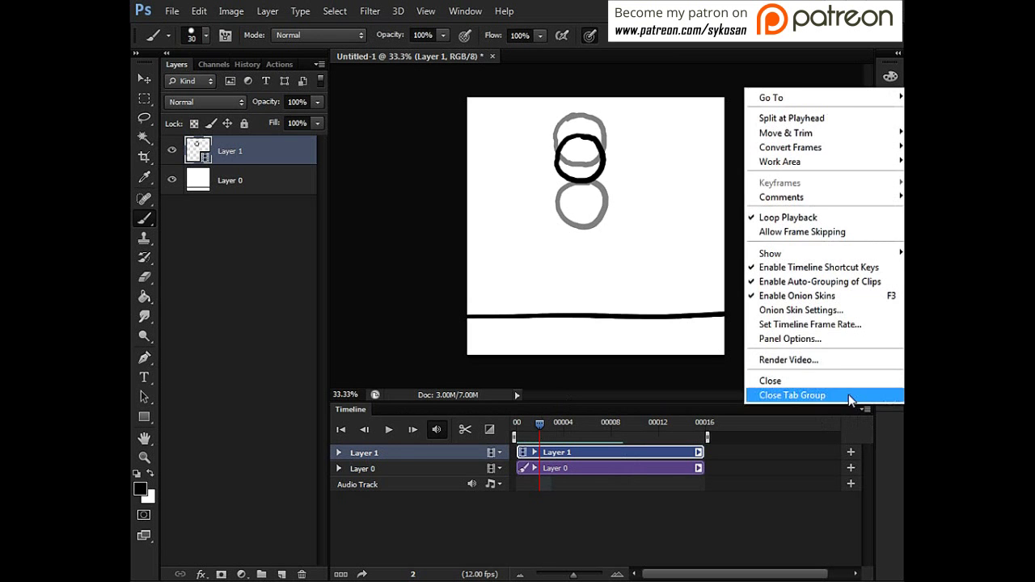
{"action": "left_click", "coordinate": [811, 296]}
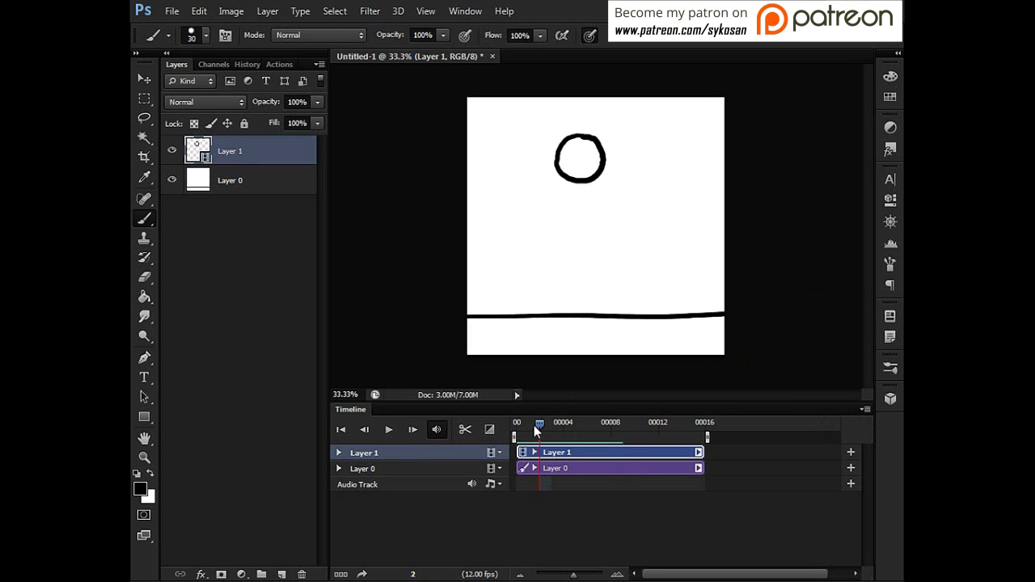
{"action": "mouse_move", "coordinate": [534, 425]}
{"action": "left_mouse_down"}
{"action": "mouse_move", "coordinate": [522, 426]}
{"action": "mouse_move", "coordinate": [572, 424]}
{"action": "mouse_move", "coordinate": [552, 419]}
{"action": "left_mouse_up"}
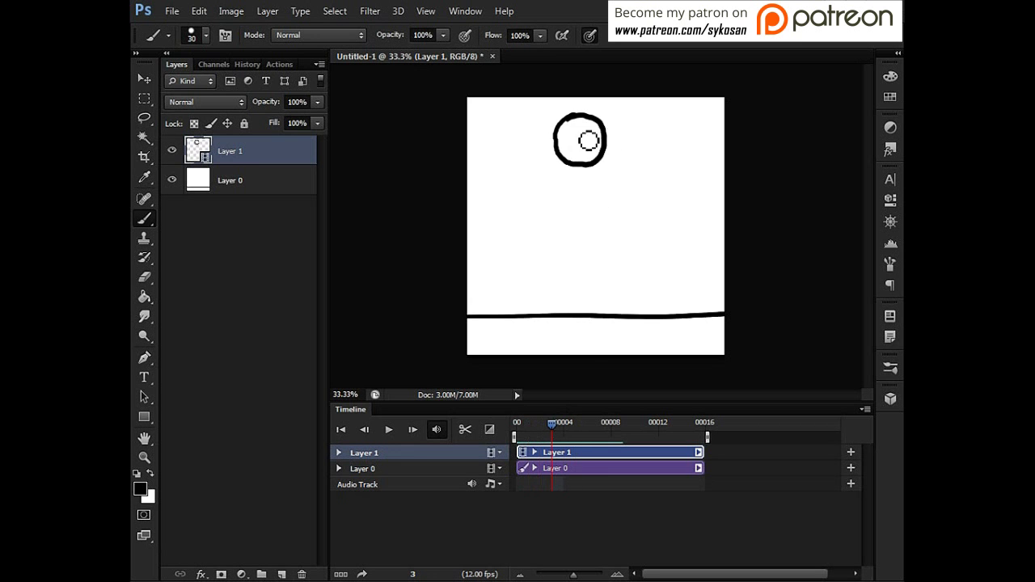
Copy the frame 2 ball and paste it into the empty frame 4, comparing with frames 2–3.
{"action": "left_click", "coordinate": [560, 424]}
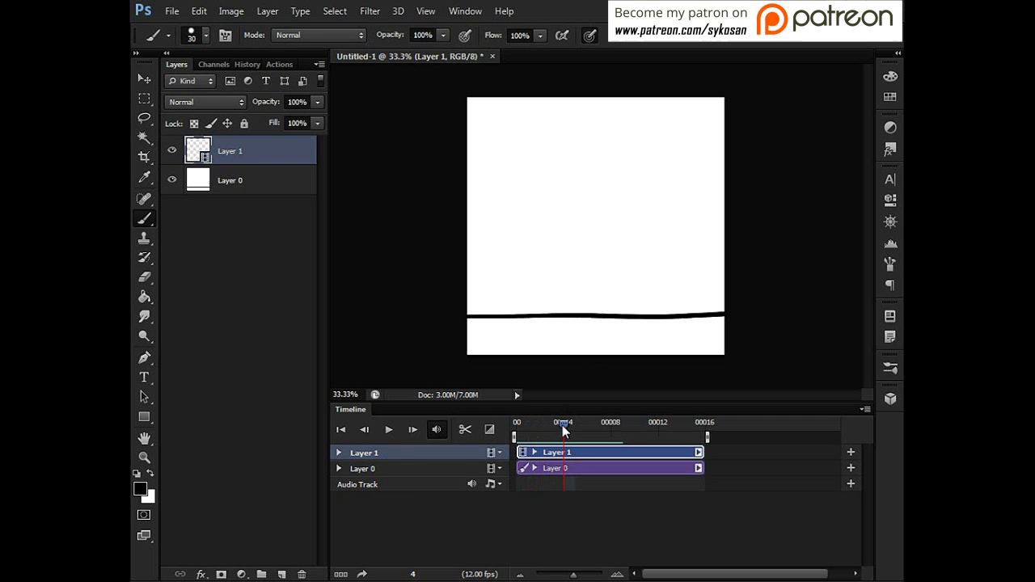
{"action": "left_click_drag", "start_coordinate": [562, 425], "coordinate": [543, 426]}
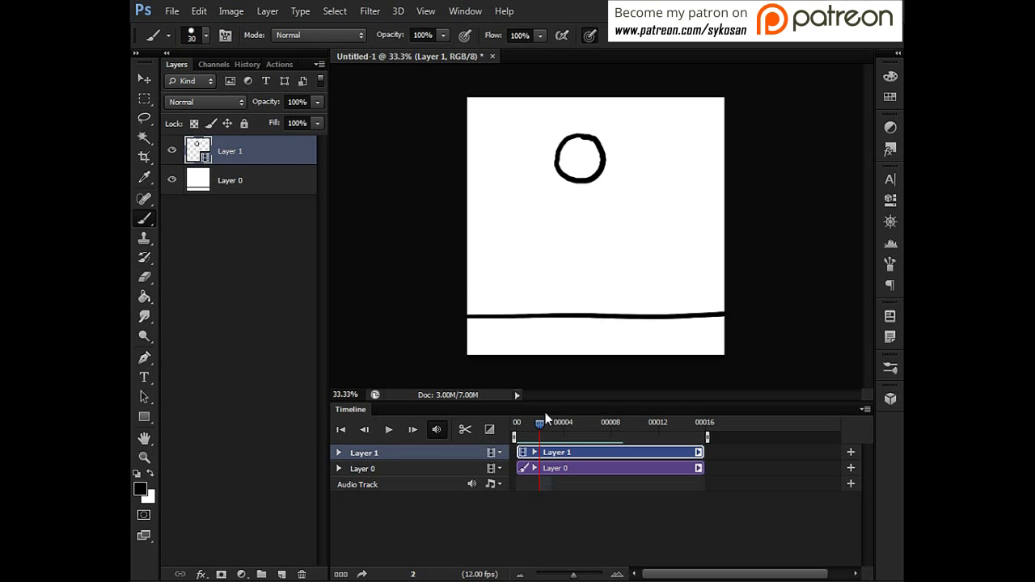
{"action": "key", "text": "ctrl+a"}
{"action": "left_click", "coordinate": [553, 427]}
{"action": "left_click", "coordinate": [558, 425]}
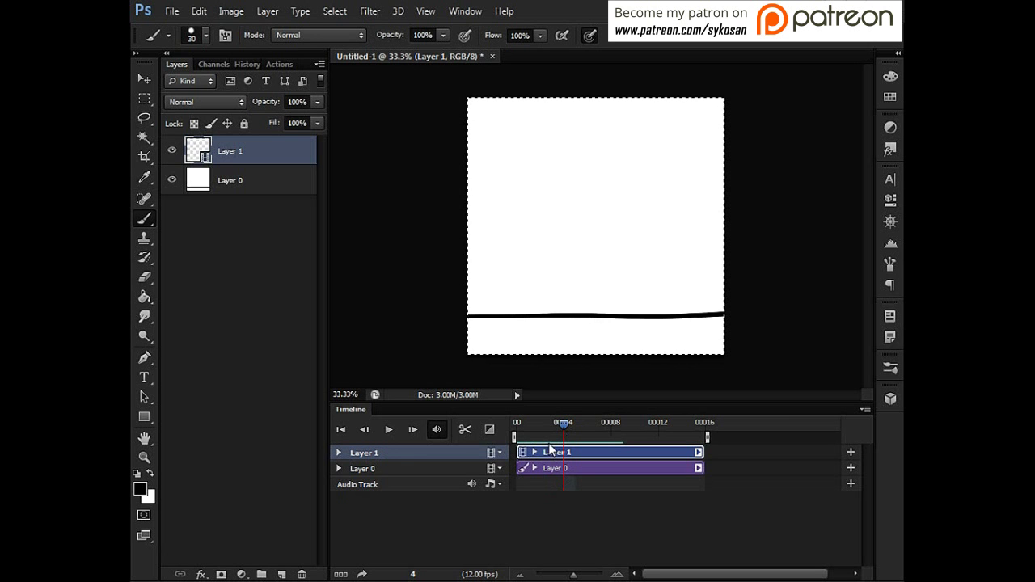
{"action": "key", "text": "ctrl+v"}
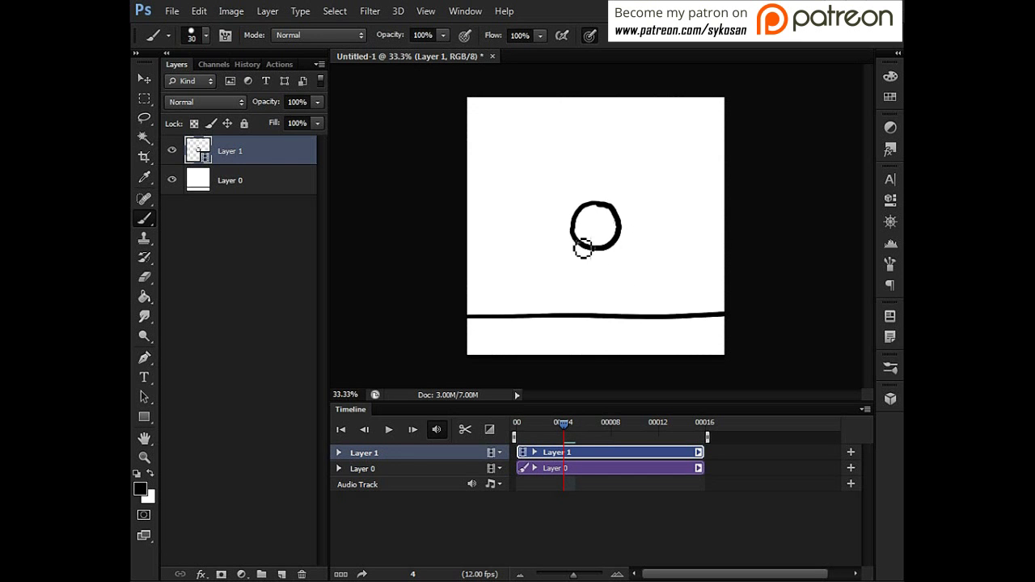
{"action": "left_click", "coordinate": [558, 424]}
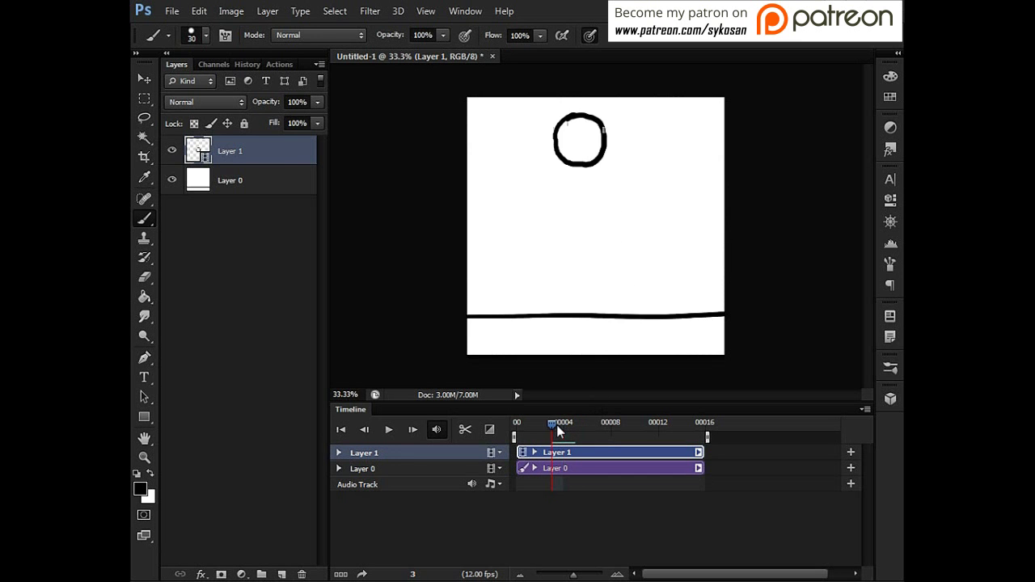
{"action": "left_click", "coordinate": [544, 424]}
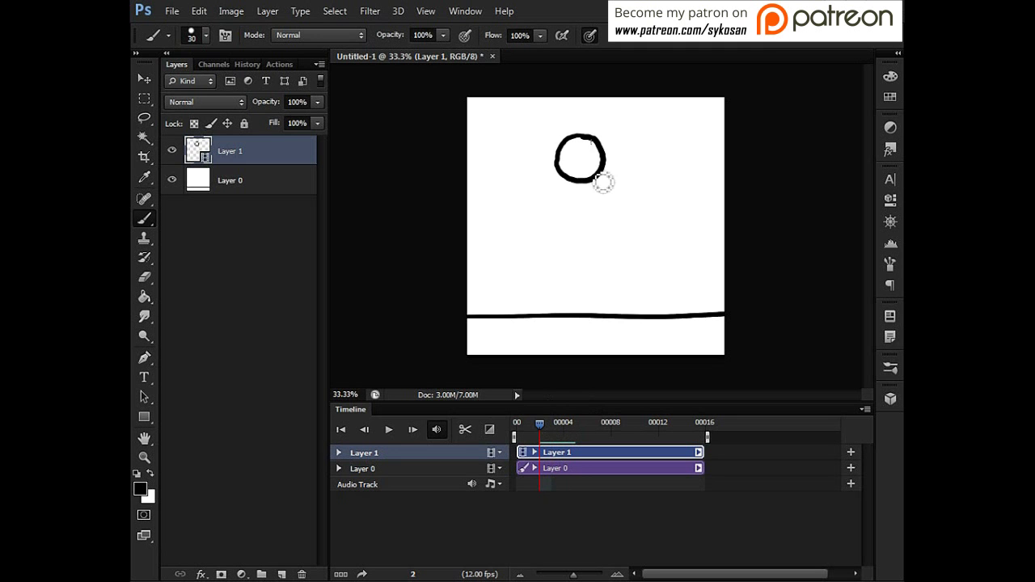
{"action": "left_click", "coordinate": [559, 425]}
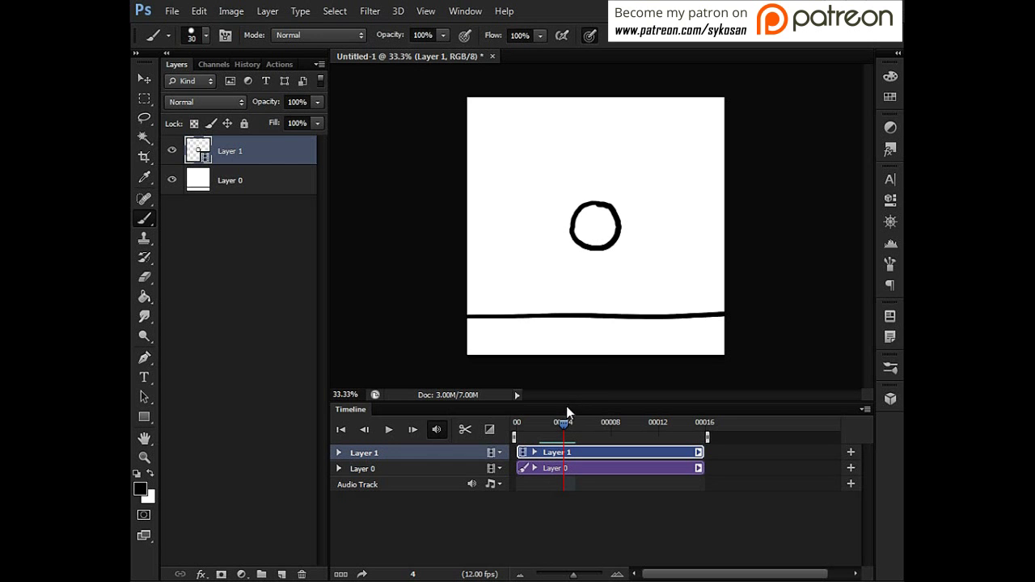
Clear frame 4's misplaced ball and paste the frame 2 ball into frame 4 in place.
{"action": "key", "text": "ctrl+a"}
{"action": "key", "text": "ctrl+x"}
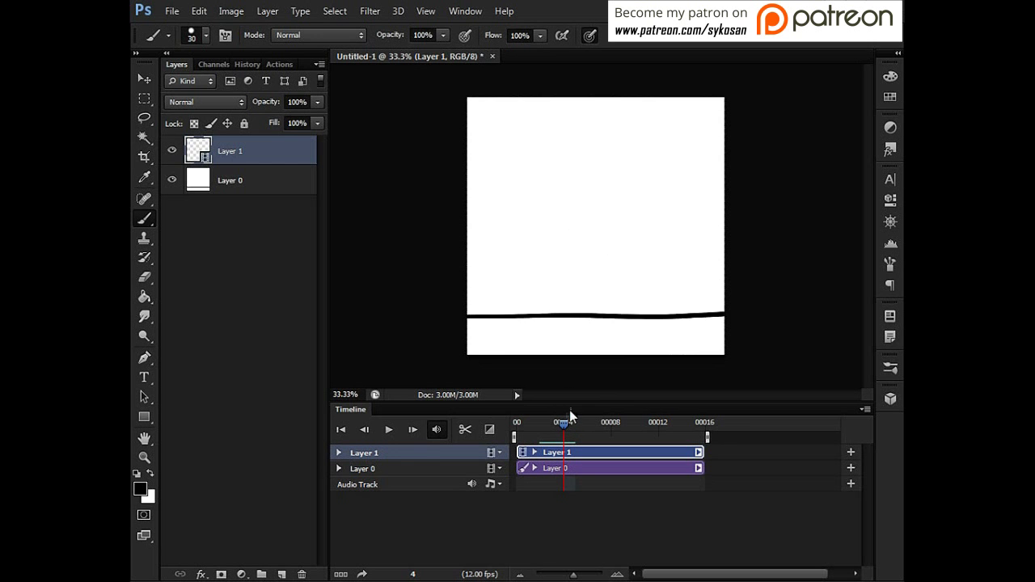
{"action": "left_click_drag", "start_coordinate": [562, 426], "coordinate": [540, 425]}
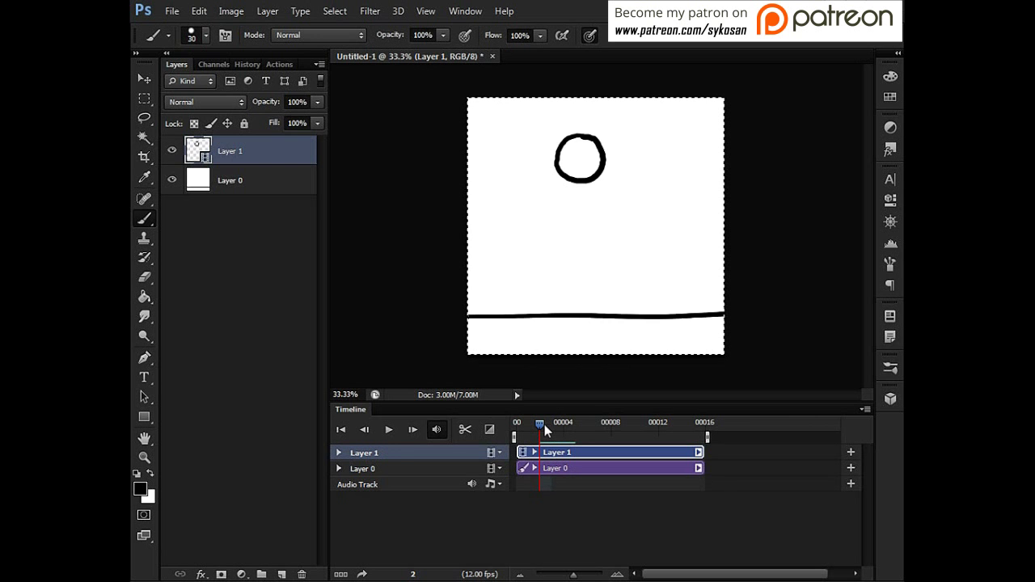
{"action": "left_click_drag", "start_coordinate": [540, 424], "coordinate": [564, 423]}
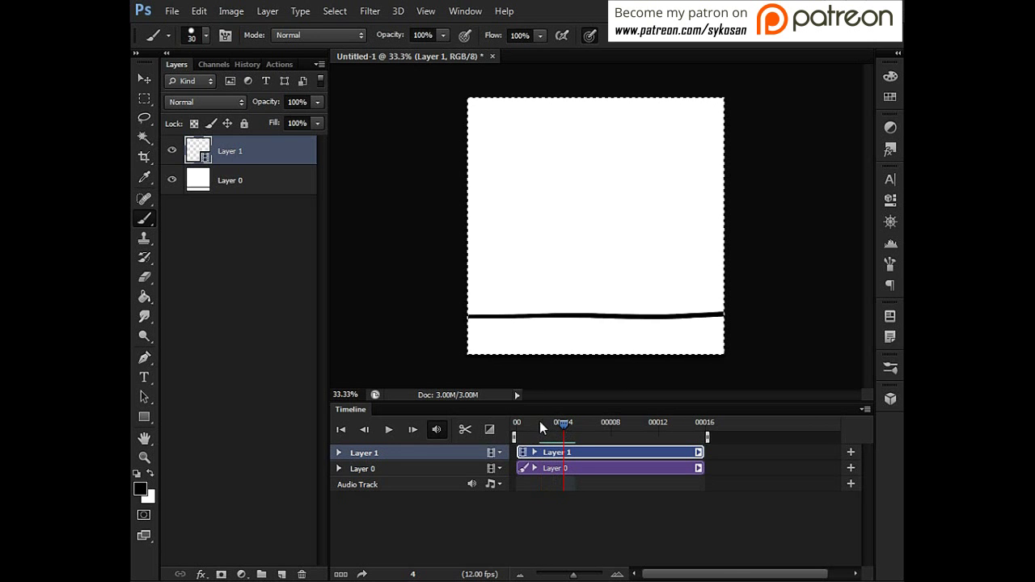
{"action": "key", "text": "ctrl+v"}
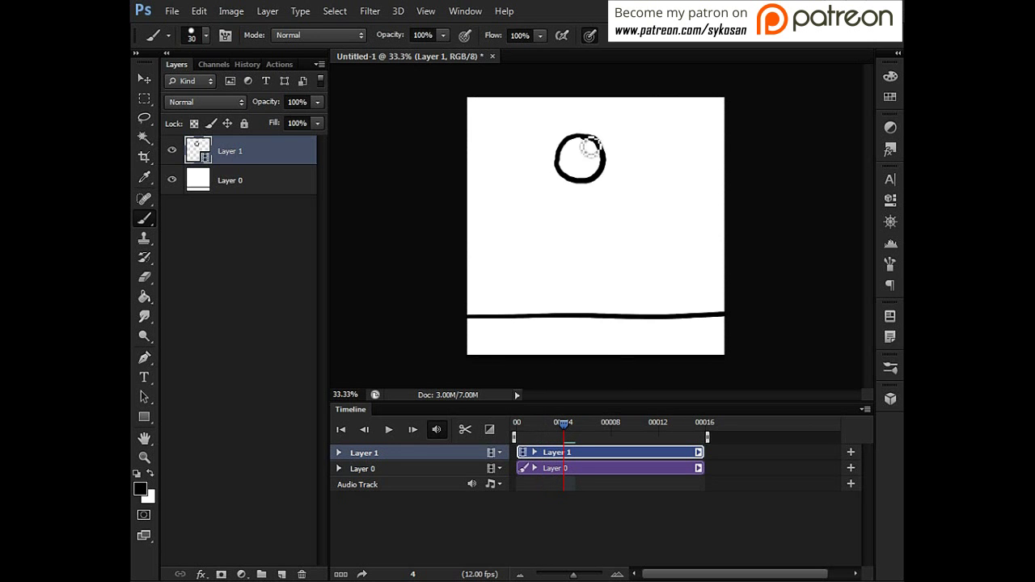
{"action": "left_click_drag", "start_coordinate": [562, 422], "coordinate": [533, 426]}
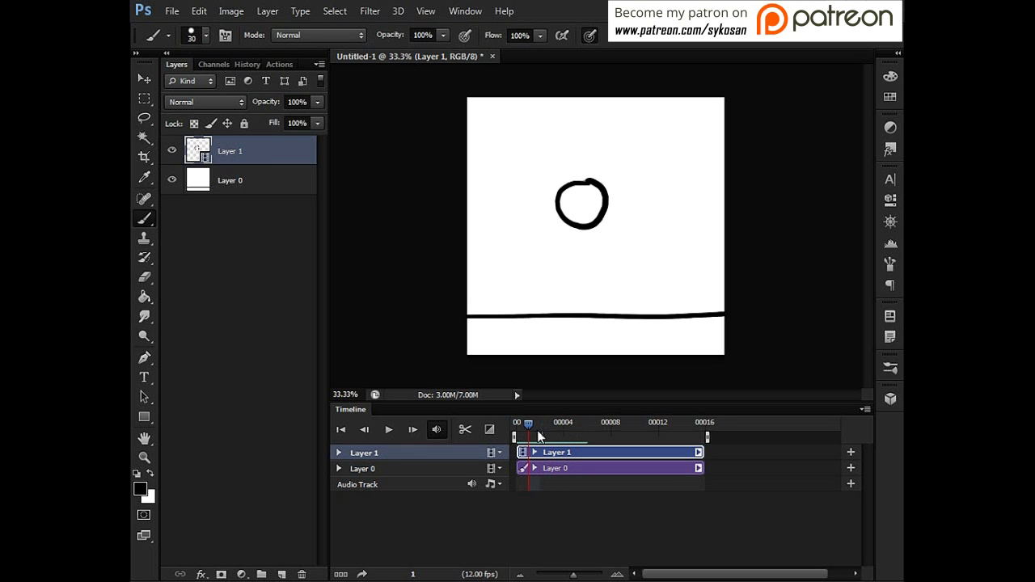
Paste in-place copies of the frame 1 and frame 0 balls into frames 5 and 6.
{"action": "key", "text": "ctrl+a"}
{"action": "left_click_drag", "start_coordinate": [528, 423], "coordinate": [571, 426]}
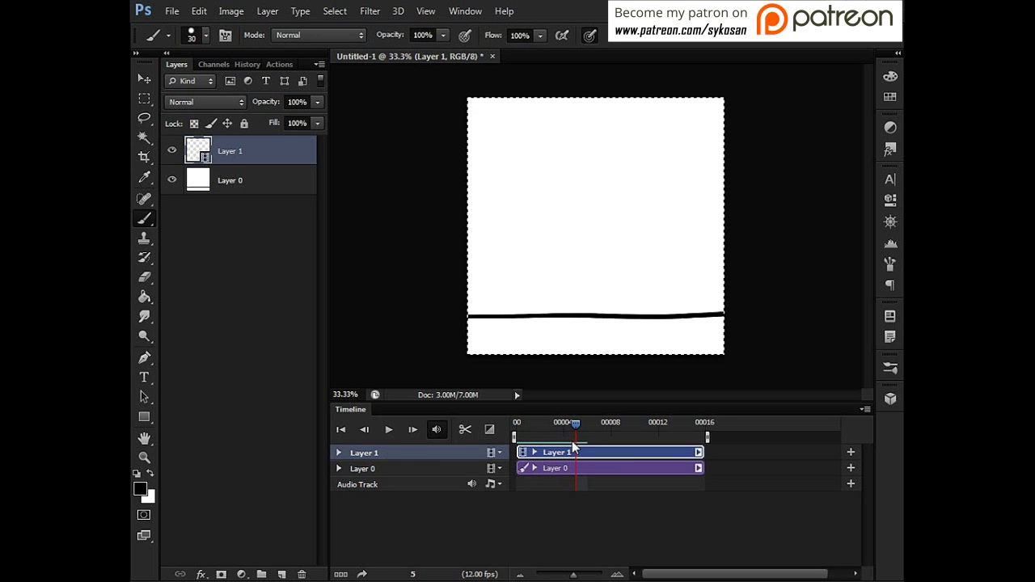
{"action": "key", "text": "ctrl+v"}
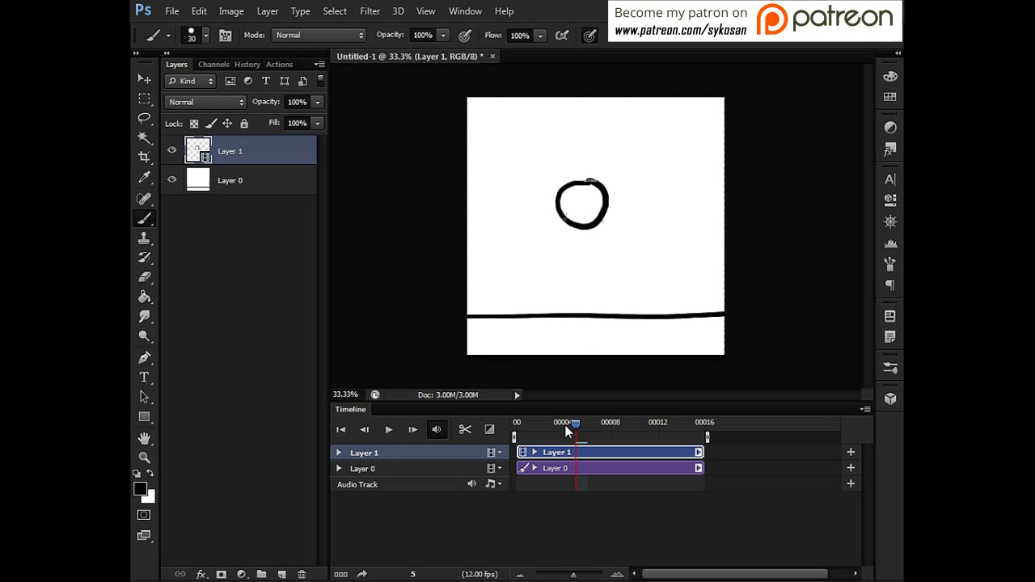
{"action": "left_click_drag", "start_coordinate": [571, 424], "coordinate": [519, 436]}
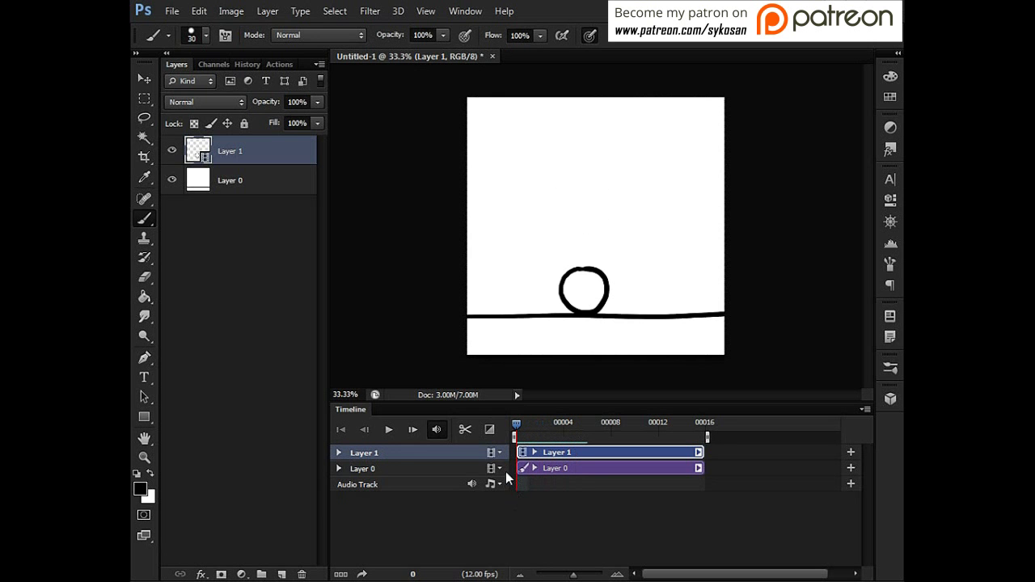
{"action": "key", "text": "ctrl+a"}
{"action": "left_click_drag", "start_coordinate": [518, 426], "coordinate": [540, 426]}
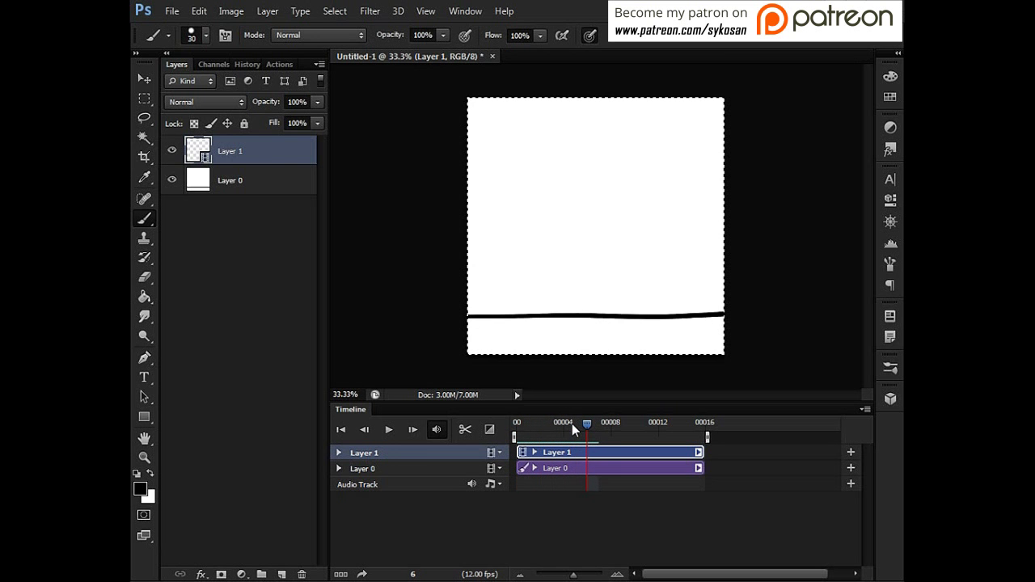
{"action": "key", "text": "ctrl+v"}
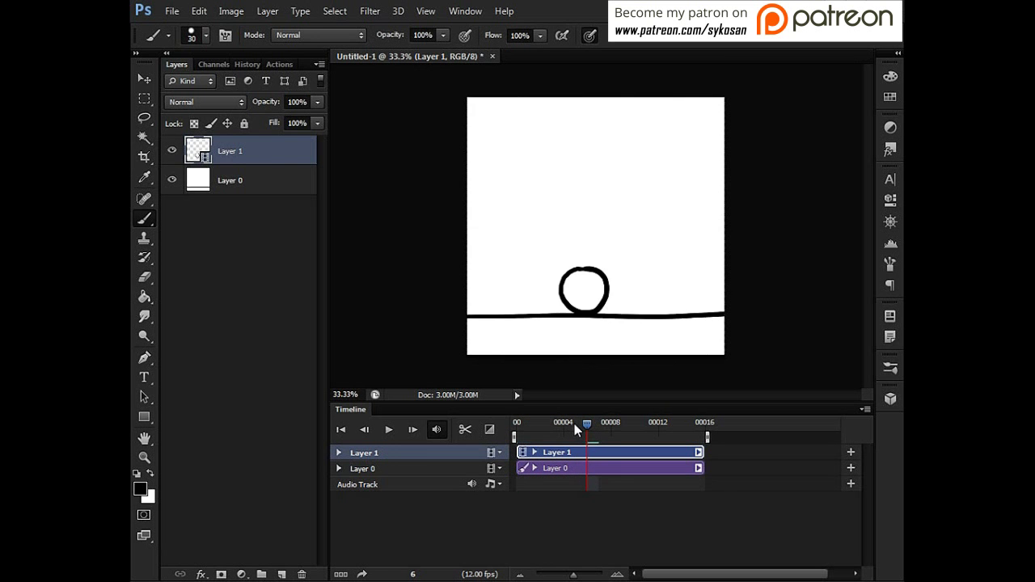
{"action": "mouse_move", "coordinate": [587, 424]}
{"action": "left_mouse_down"}
{"action": "mouse_move", "coordinate": [501, 429]}
{"action": "mouse_move", "coordinate": [591, 427]}
{"action": "mouse_move", "coordinate": [518, 429]}
{"action": "mouse_move", "coordinate": [564, 435]}
{"action": "mouse_move", "coordinate": [584, 423]}
{"action": "mouse_move", "coordinate": [541, 437]}
{"action": "mouse_move", "coordinate": [588, 435]}
{"action": "mouse_move", "coordinate": [607, 425]}
{"action": "mouse_move", "coordinate": [587, 429]}
{"action": "left_mouse_up"}
Scrub and play the bounce to review where the ball lands.
{"action": "left_click_drag", "start_coordinate": [550, 426], "coordinate": [590, 427]}
{"action": "left_click_drag", "start_coordinate": [599, 425], "coordinate": [517, 425]}
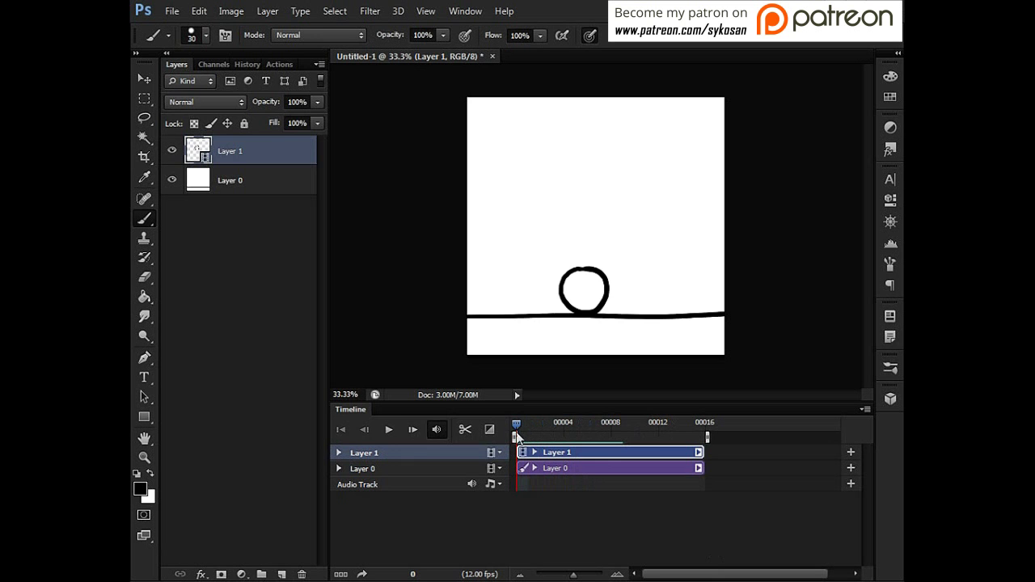
{"action": "left_click", "coordinate": [389, 430]}
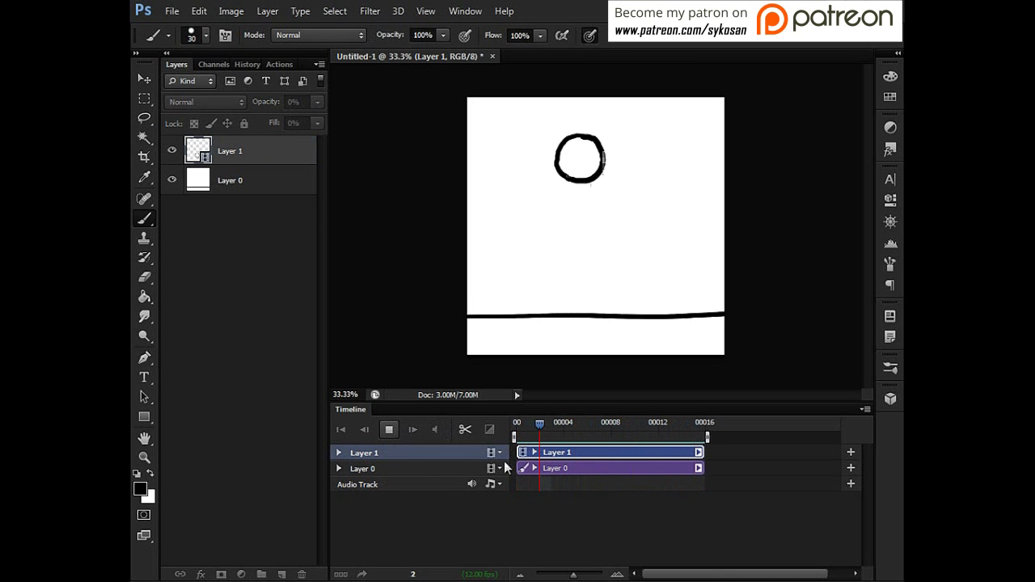
{"action": "left_click", "coordinate": [389, 430]}
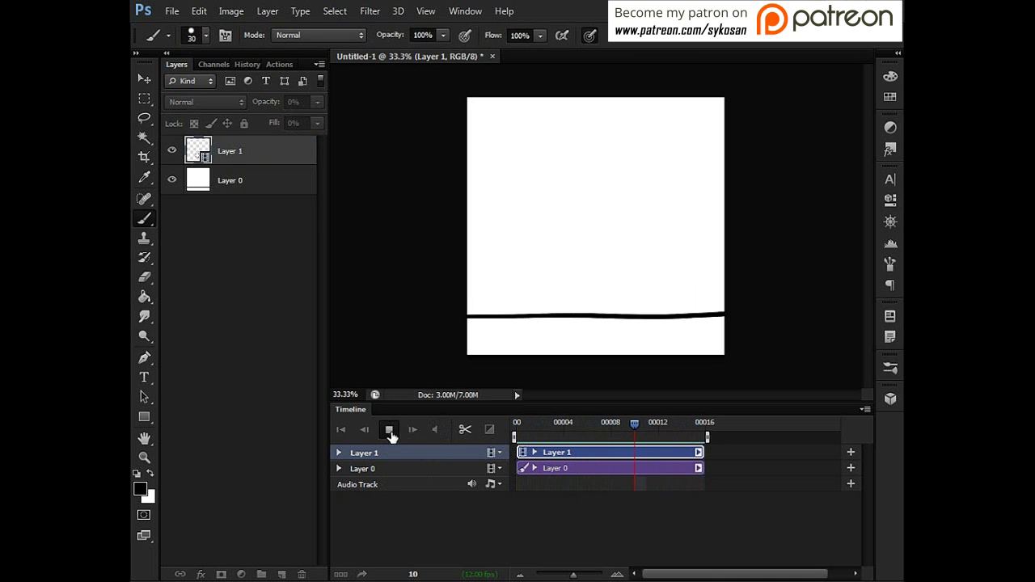
{"action": "left_click_drag", "start_coordinate": [638, 425], "coordinate": [540, 429]}
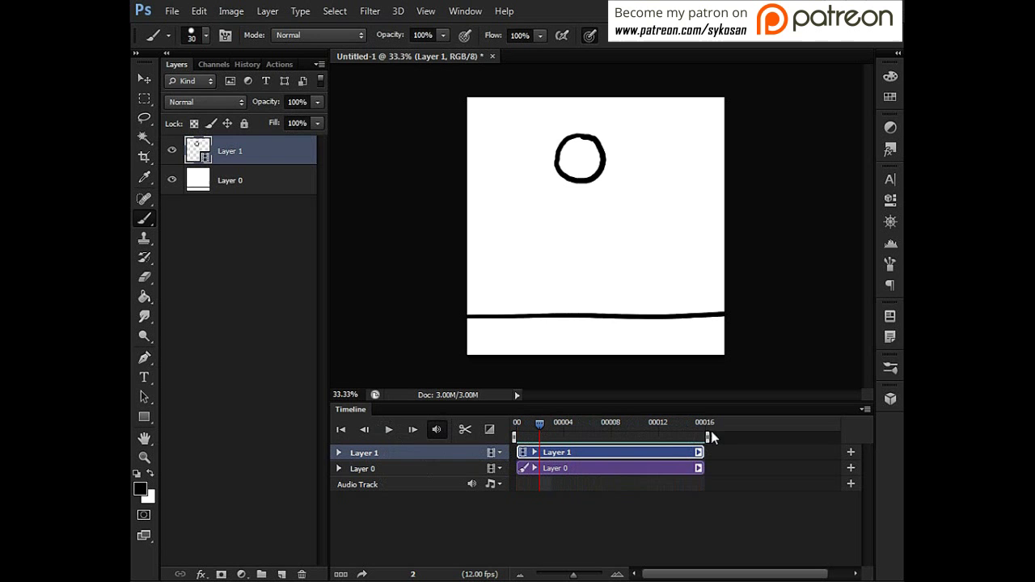
Trim the work area to end near frame 7, loop-play it, and stop on frame 6.
{"action": "left_click_drag", "start_coordinate": [708, 437], "coordinate": [613, 437]}
{"action": "left_click", "coordinate": [594, 423]}
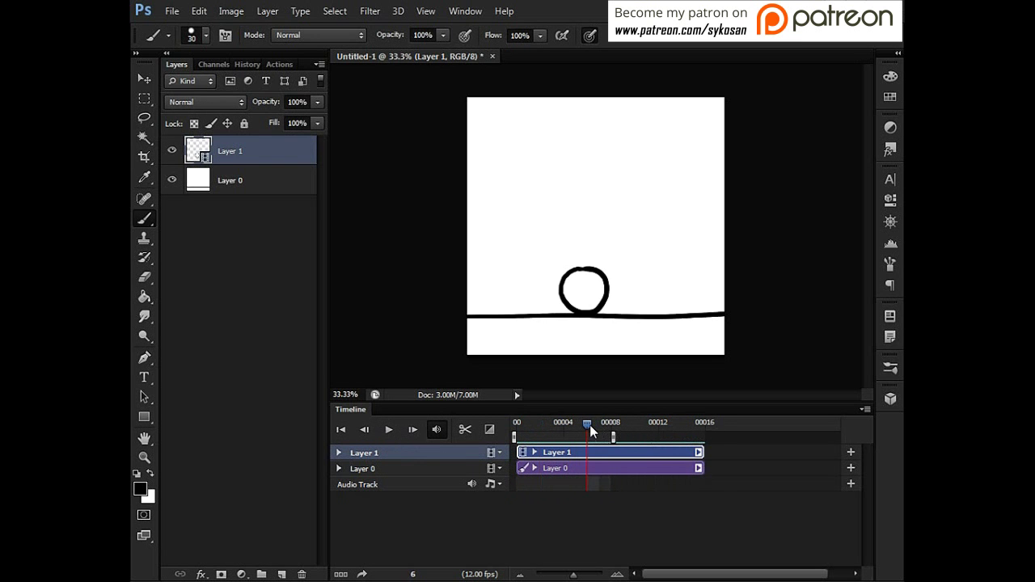
{"action": "left_click_drag", "start_coordinate": [589, 424], "coordinate": [600, 437]}
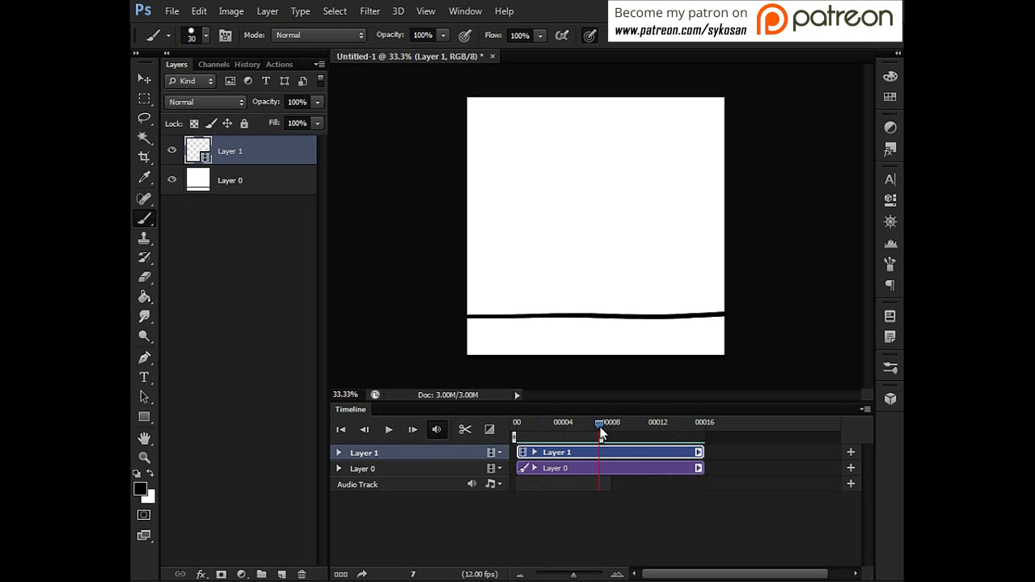
{"action": "key", "text": "space"}
{"action": "left_click", "coordinate": [389, 429]}
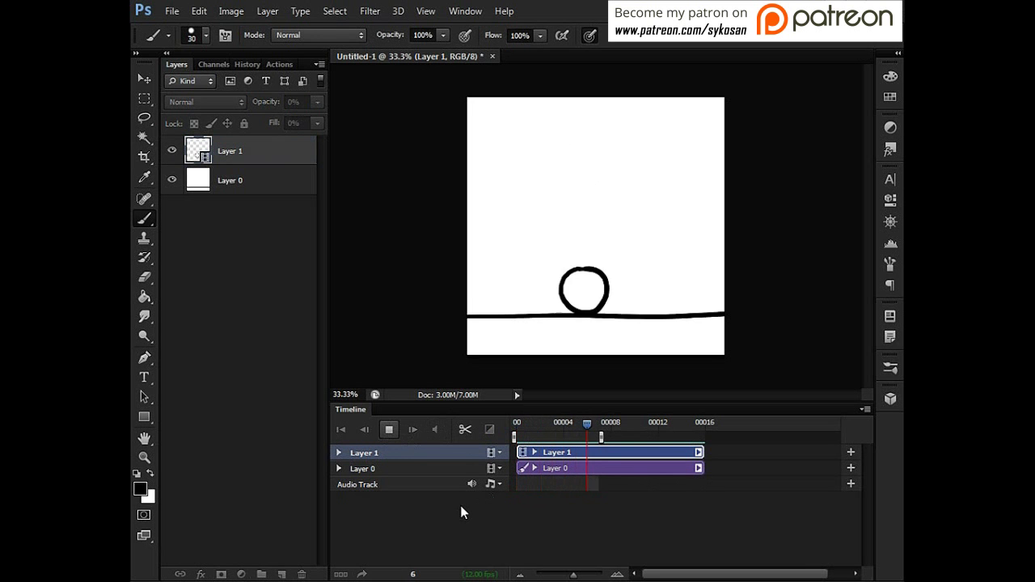
{"action": "left_click", "coordinate": [389, 430]}
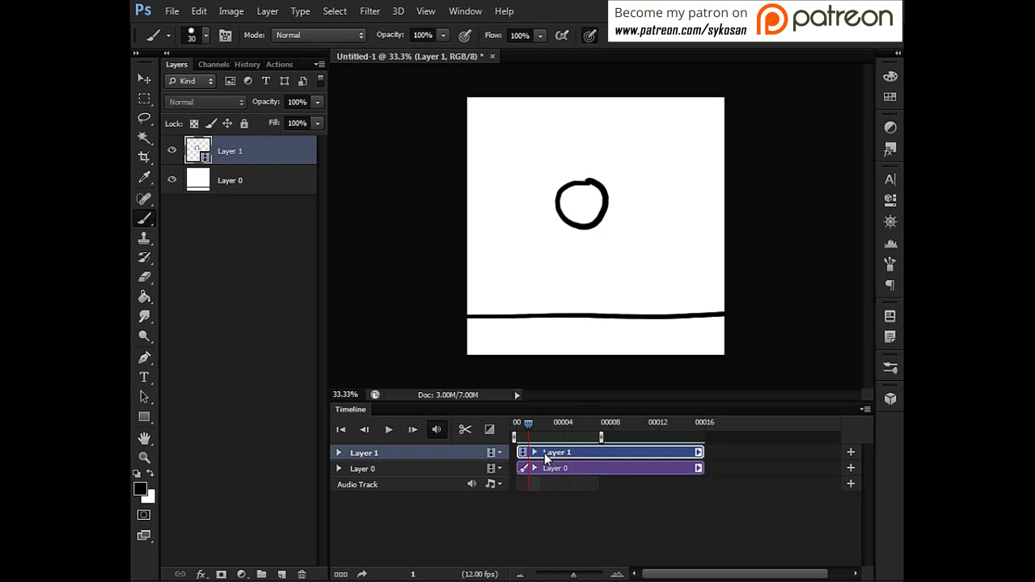
{"action": "left_click", "coordinate": [588, 424]}
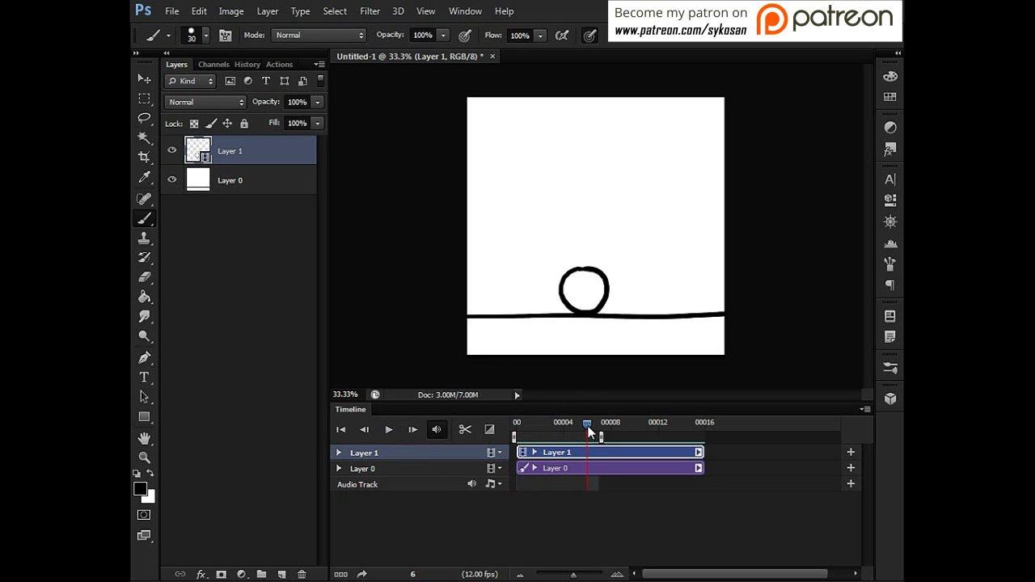
{"action": "left_click_drag", "start_coordinate": [585, 425], "coordinate": [580, 434]}
Remove frame 6's grounded ball with Layer > Video Layers > Delete Frame.
{"action": "left_click", "coordinate": [273, 15]}
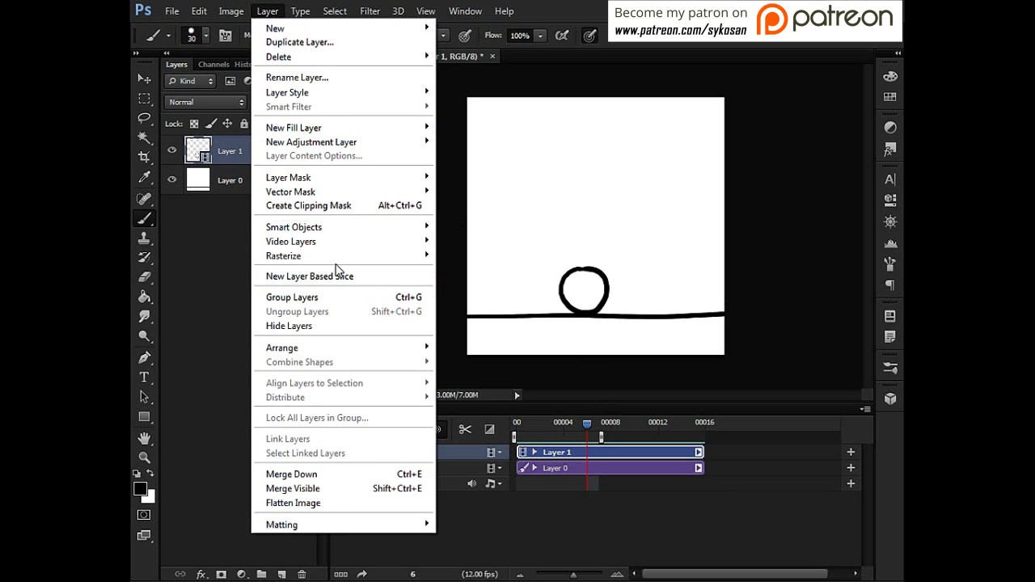
{"action": "mouse_move", "coordinate": [334, 243]}
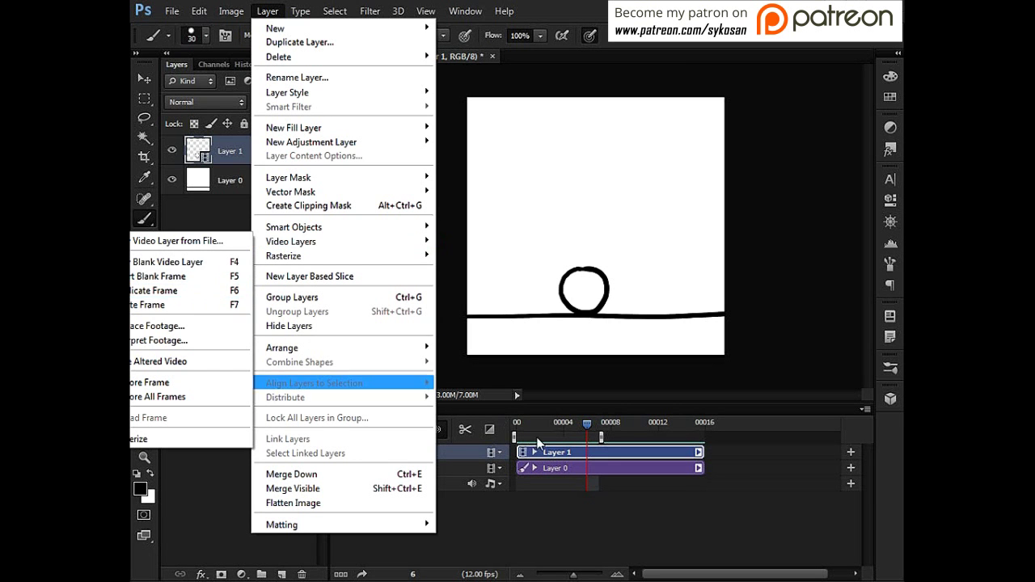
{"action": "left_click", "coordinate": [588, 425]}
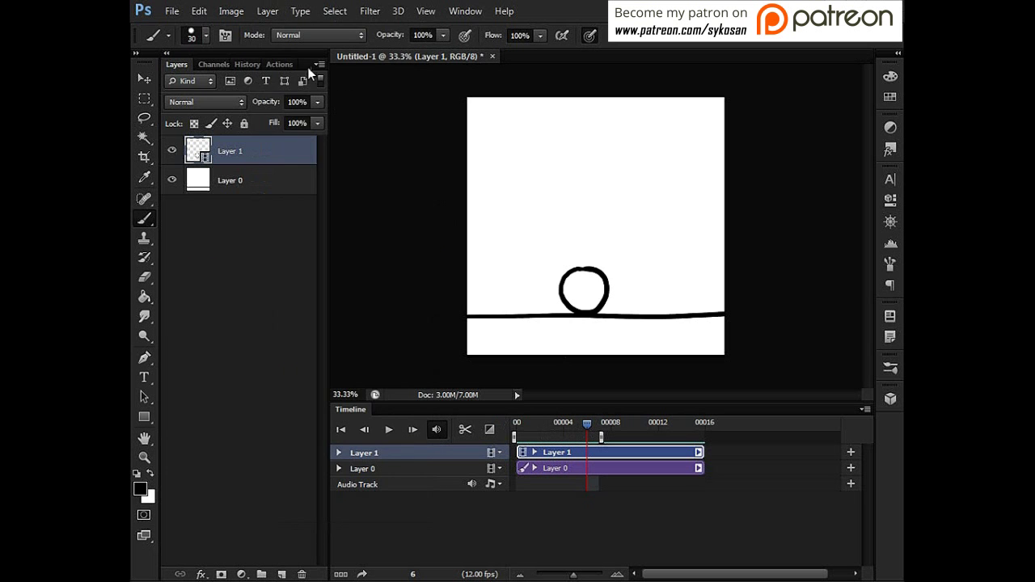
{"action": "left_click", "coordinate": [268, 11]}
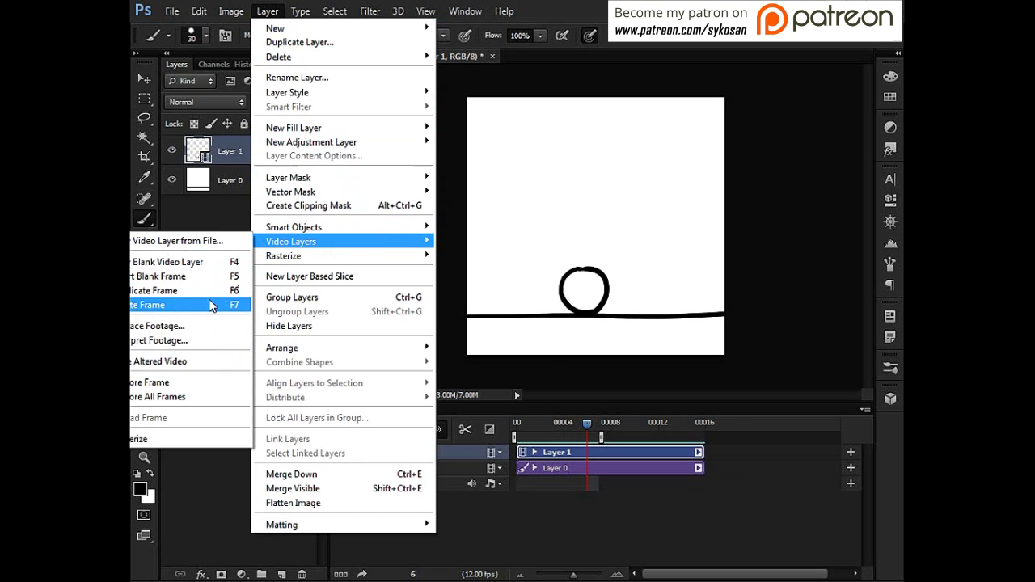
{"action": "left_click", "coordinate": [586, 427]}
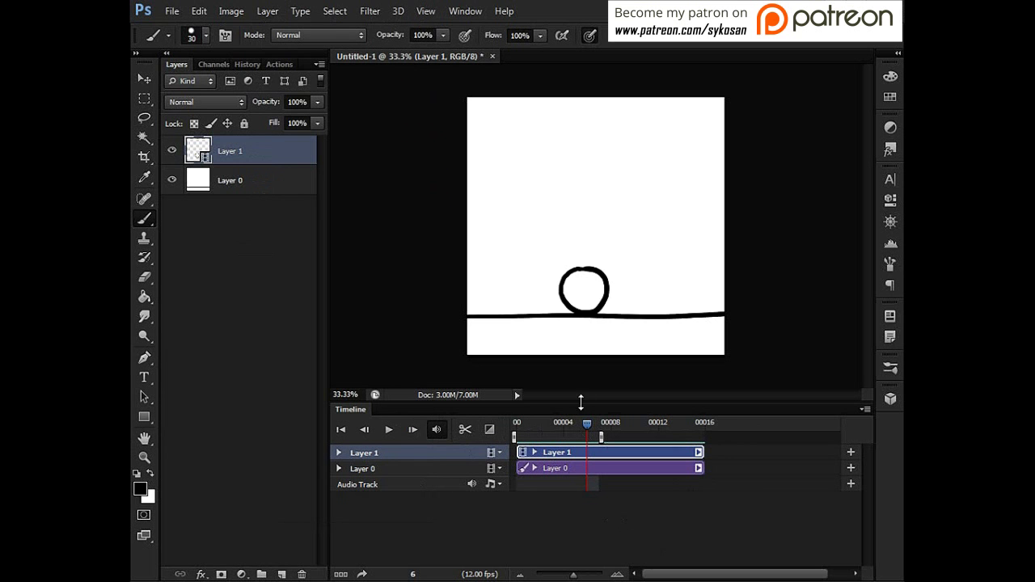
{"action": "left_click", "coordinate": [231, 11]}
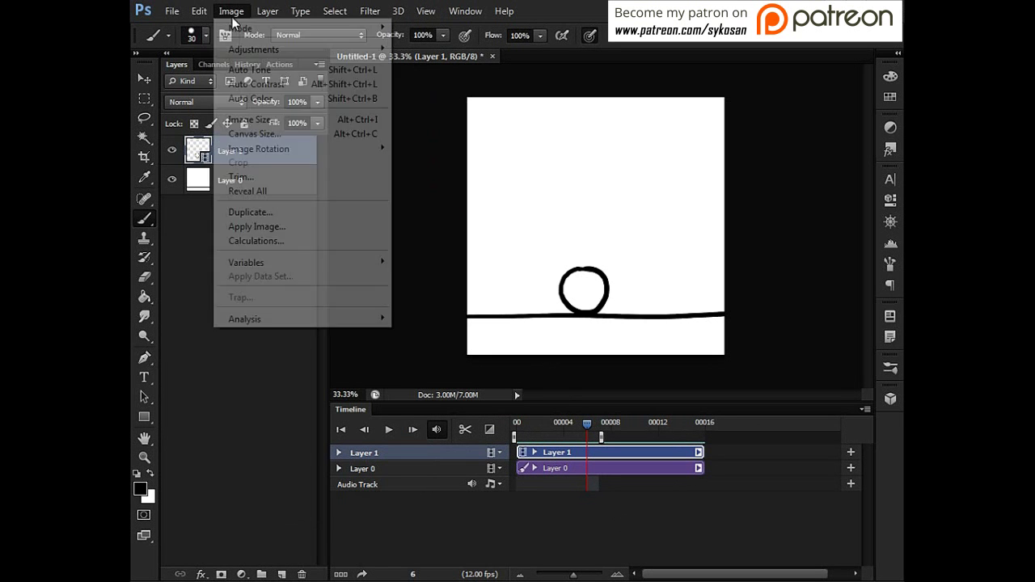
{"action": "mouse_move", "coordinate": [267, 11]}
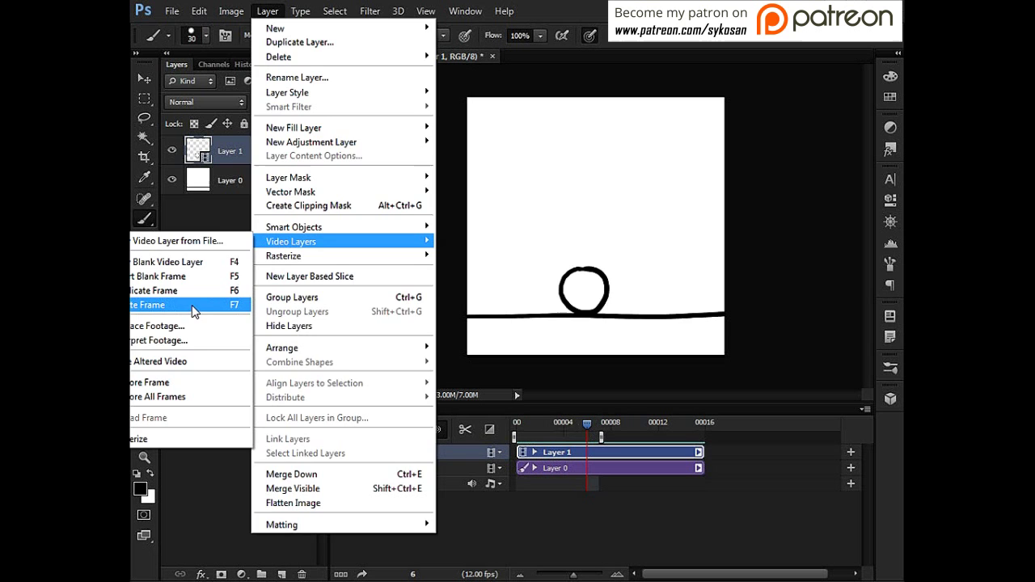
{"action": "left_click", "coordinate": [191, 305]}
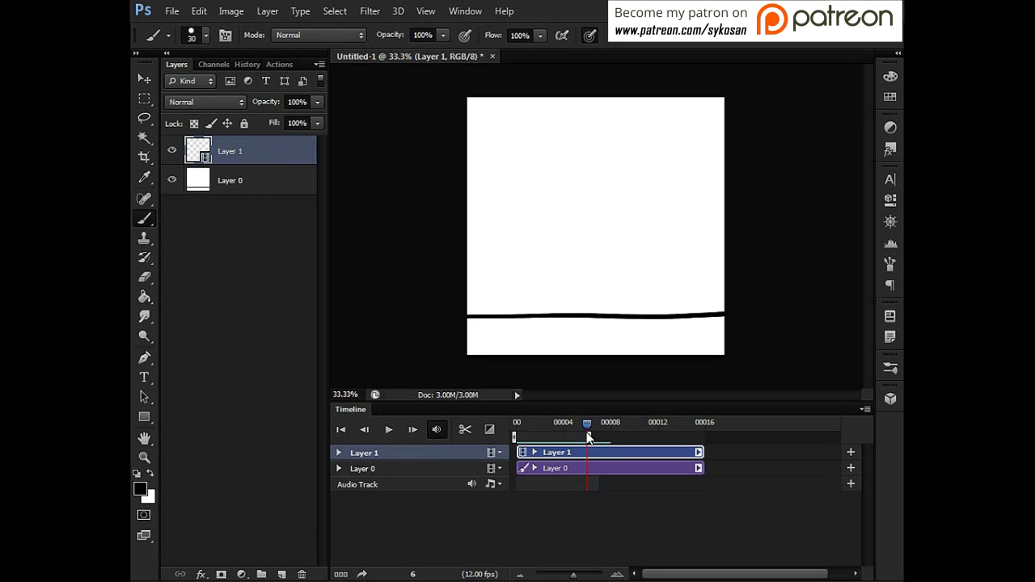
Play the shortened bounce, then stop on frame 3 with the ball at its peak.
{"action": "left_click_drag", "start_coordinate": [580, 425], "coordinate": [553, 424]}
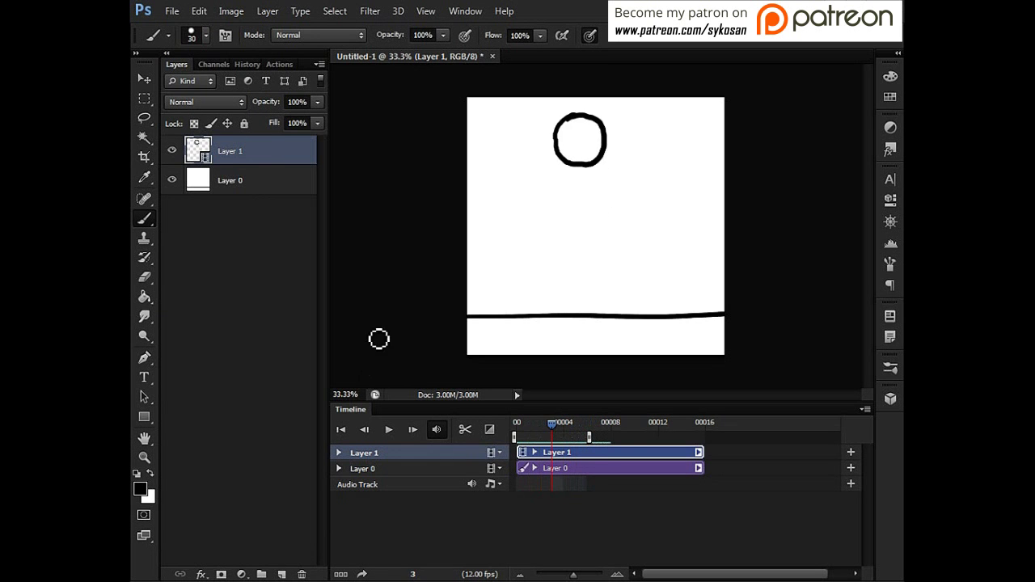
{"action": "left_click", "coordinate": [388, 429]}
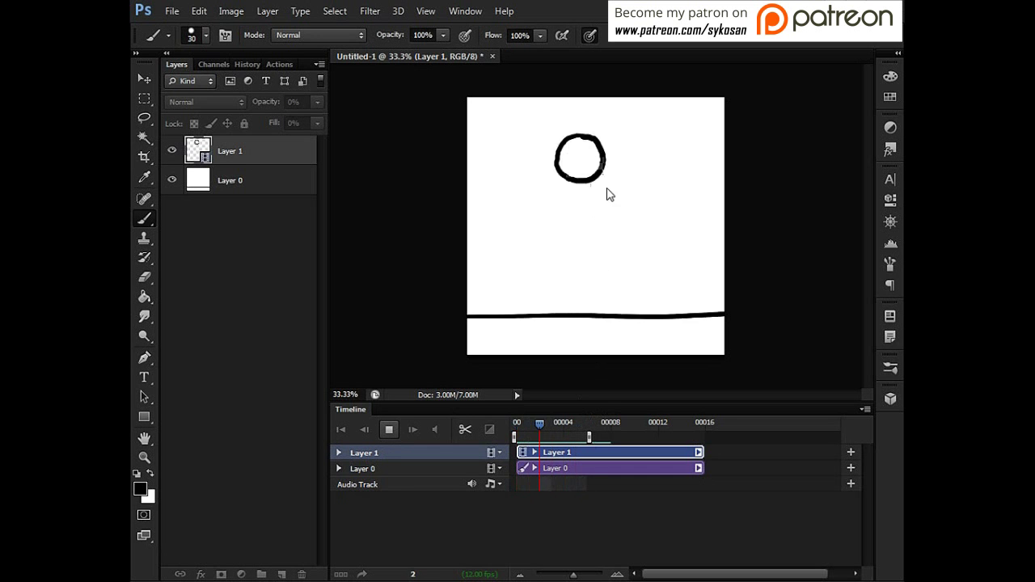
{"action": "left_click", "coordinate": [390, 430]}
{"action": "left_click_drag", "start_coordinate": [533, 427], "coordinate": [555, 441]}
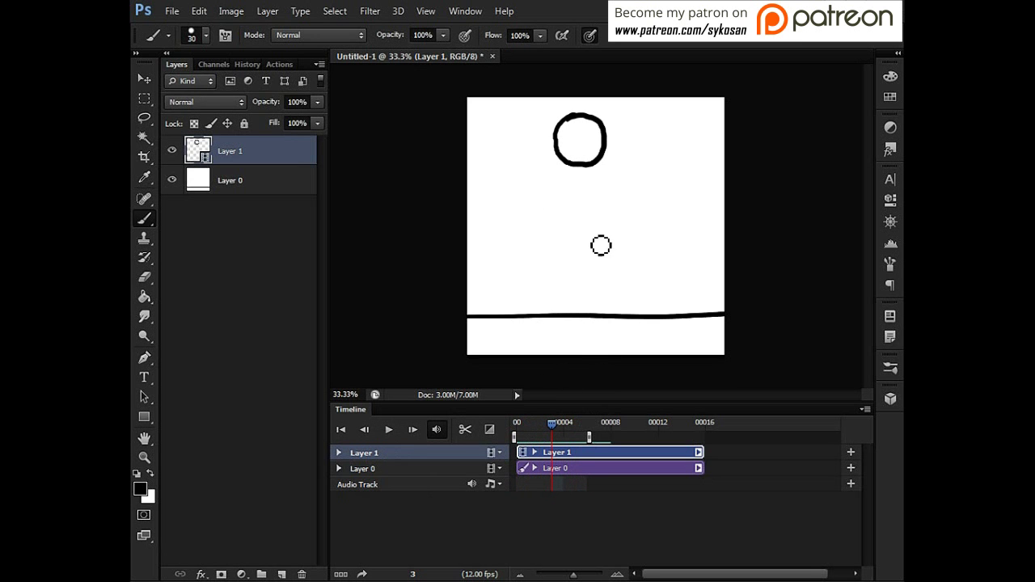
{"action": "mouse_move", "coordinate": [564, 442]}
{"action": "left_mouse_down"}
{"action": "mouse_move", "coordinate": [534, 424]}
{"action": "mouse_move", "coordinate": [562, 426]}
{"action": "mouse_move", "coordinate": [538, 425]}
{"action": "mouse_move", "coordinate": [556, 435]}
{"action": "mouse_move", "coordinate": [553, 425]}
{"action": "left_mouse_up"}
Duplicate the frame 3 peak ball into a new frame 4, then scrub and play to check.
{"action": "left_click", "coordinate": [267, 12]}
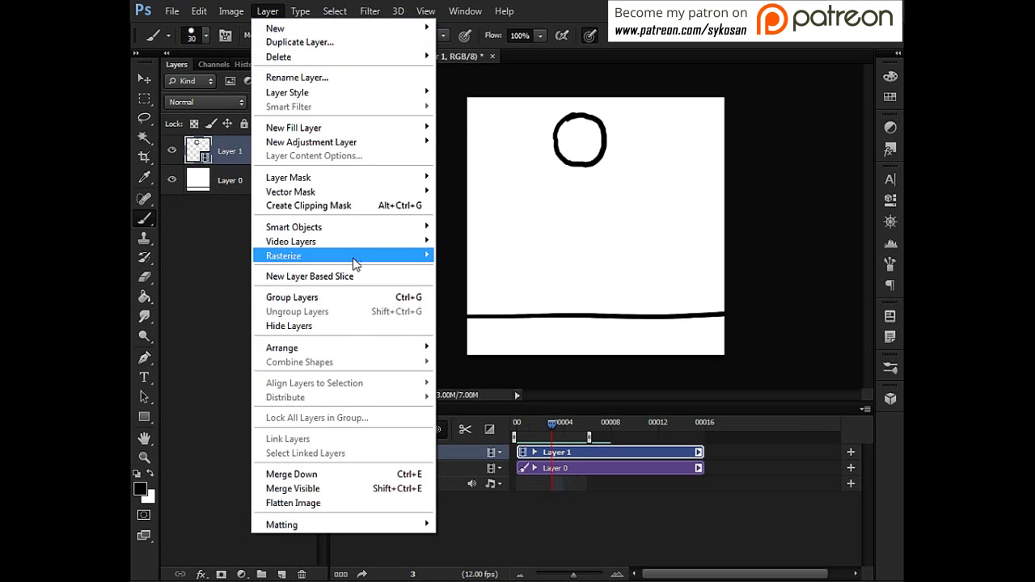
{"action": "mouse_move", "coordinate": [353, 248]}
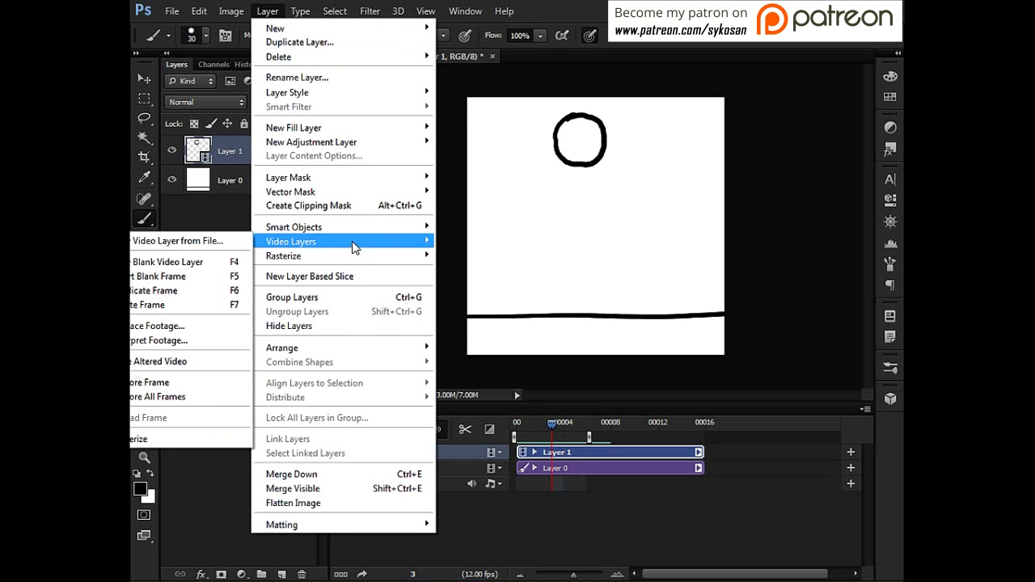
{"action": "left_click", "coordinate": [201, 297]}
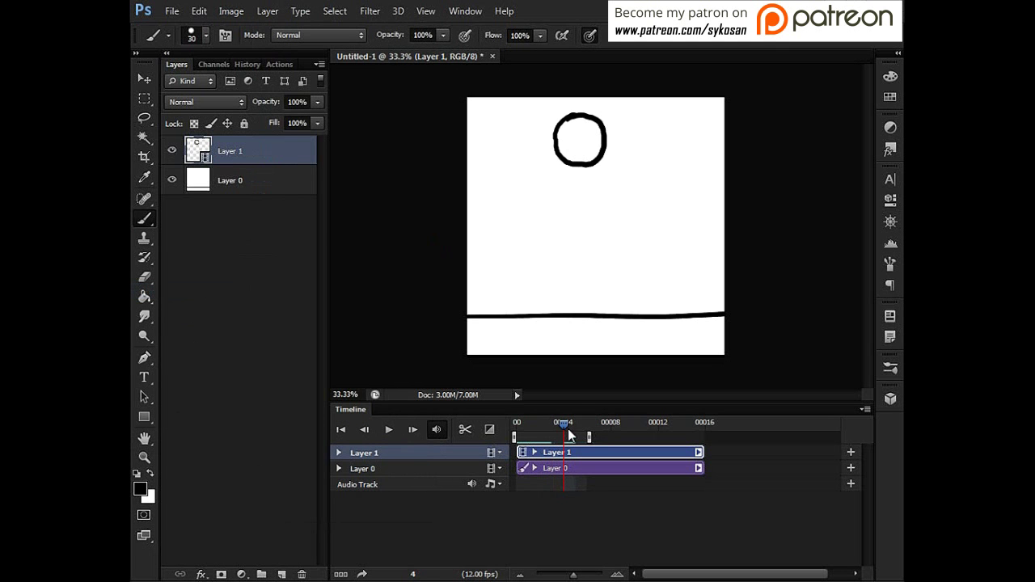
{"action": "left_click_drag", "start_coordinate": [555, 425], "coordinate": [557, 426]}
{"action": "mouse_move", "coordinate": [562, 425]}
{"action": "left_mouse_down"}
{"action": "mouse_move", "coordinate": [549, 425]}
{"action": "mouse_move", "coordinate": [561, 427]}
{"action": "left_mouse_up"}
{"action": "left_click_drag", "start_coordinate": [592, 428], "coordinate": [554, 428]}
{"action": "left_click", "coordinate": [388, 429]}
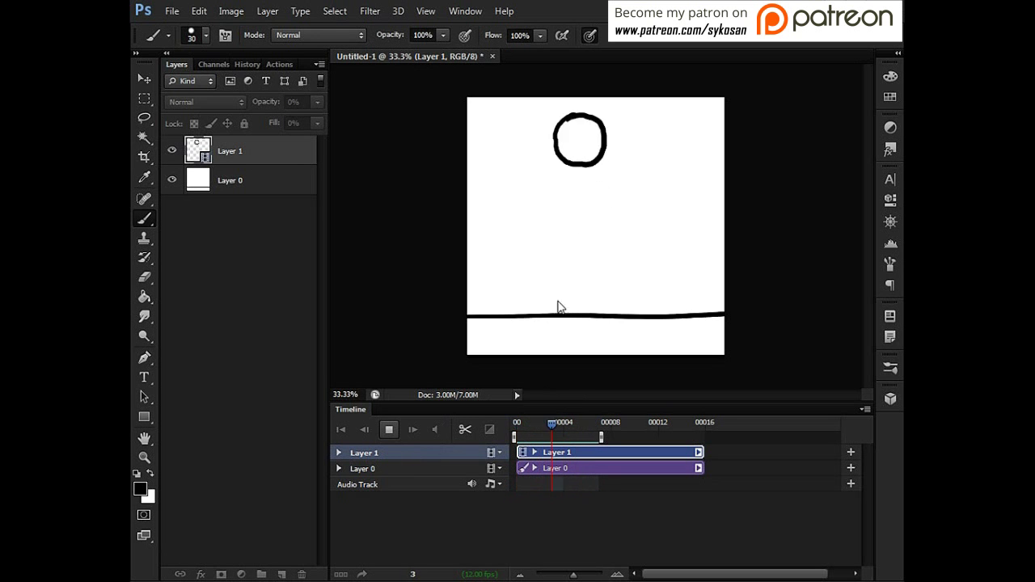
Copy the grounded frame 0 ball onto frame 7.
{"action": "left_click", "coordinate": [388, 430]}
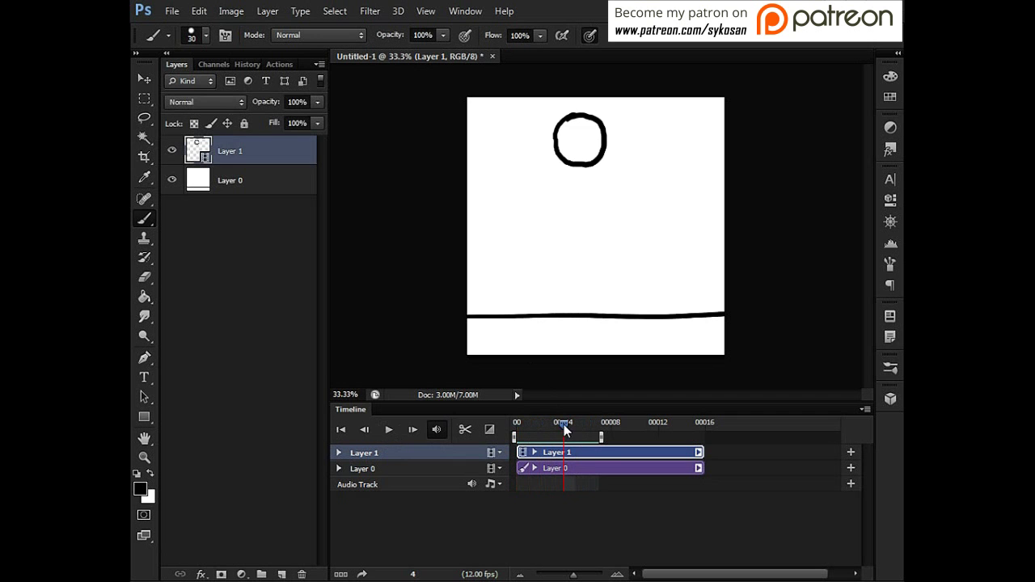
{"action": "left_click_drag", "start_coordinate": [564, 425], "coordinate": [519, 433]}
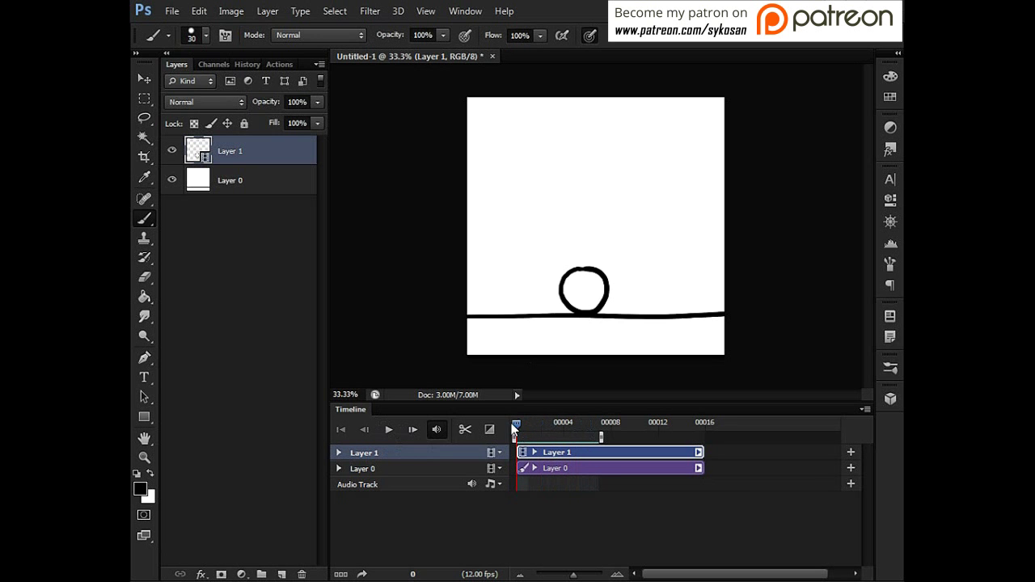
{"action": "key", "text": "ctrl+a"}
{"action": "left_click_drag", "start_coordinate": [513, 430], "coordinate": [595, 428]}
{"action": "key", "text": "Delete"}
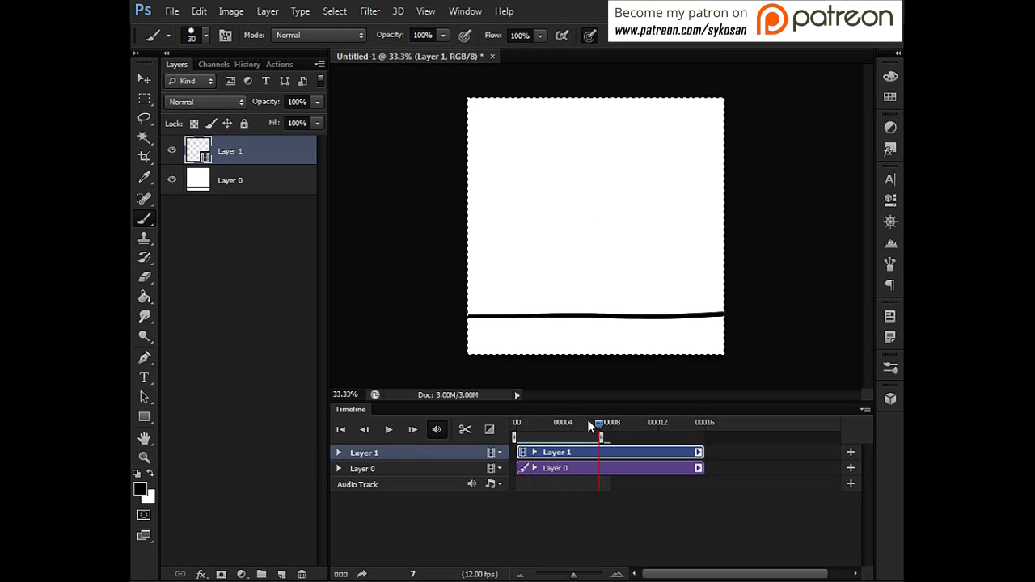
{"action": "key", "text": "ctrl+d"}
{"action": "key", "text": "ctrl+v"}
{"action": "mouse_move", "coordinate": [598, 429]}
{"action": "left_mouse_down"}
{"action": "mouse_move", "coordinate": [584, 425]}
{"action": "mouse_move", "coordinate": [602, 435]}
{"action": "mouse_move", "coordinate": [586, 424]}
{"action": "mouse_move", "coordinate": [598, 425]}
{"action": "left_mouse_up"}
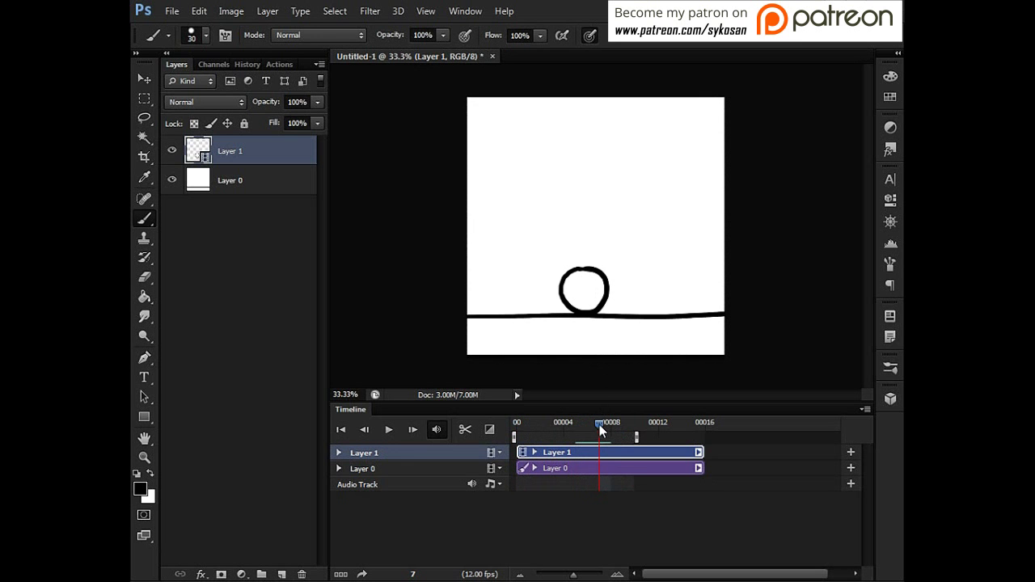
With onion skins enabled, draw the ball squashed flat on the ground line in frame 8.
{"action": "left_click_drag", "start_coordinate": [599, 424], "coordinate": [610, 426]}
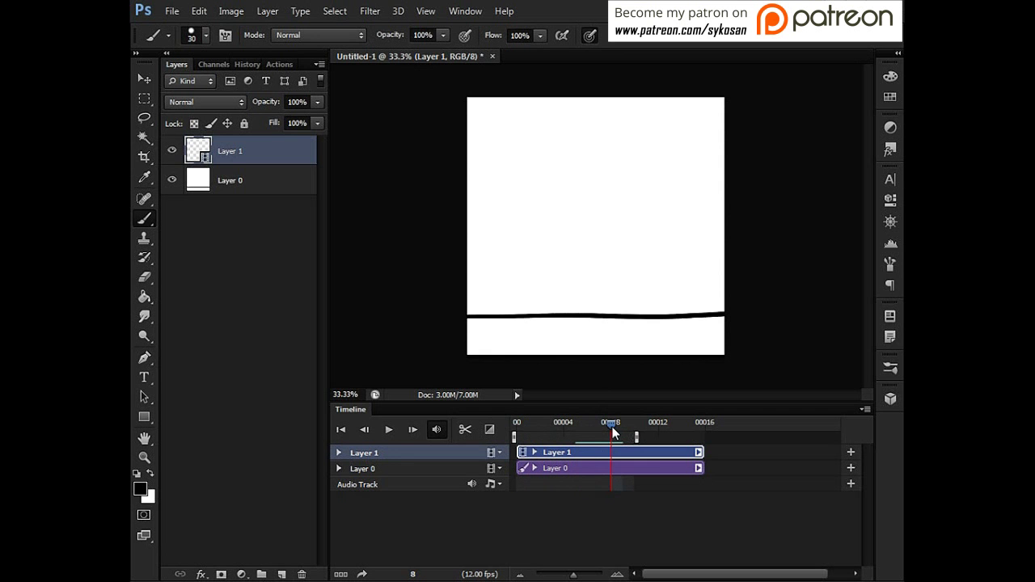
{"action": "left_click", "coordinate": [866, 410]}
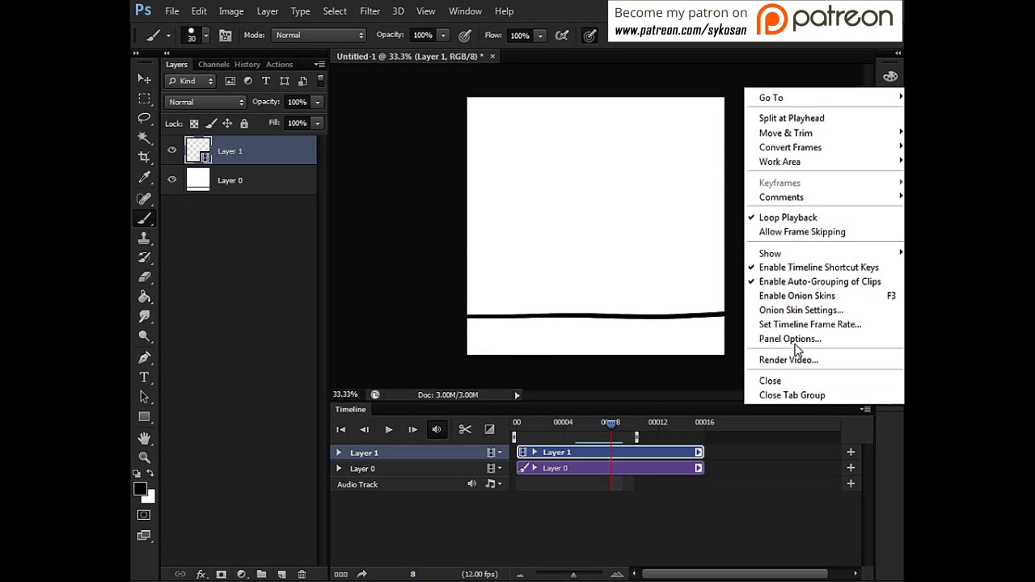
{"action": "left_click", "coordinate": [814, 298]}
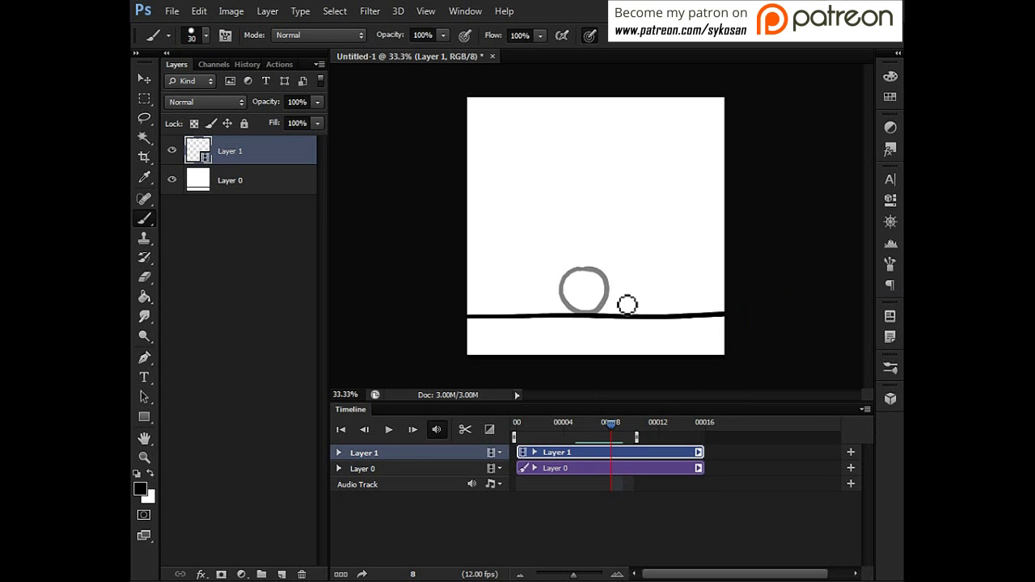
{"action": "mouse_move", "coordinate": [613, 318]}
{"action": "left_mouse_down"}
{"action": "mouse_move", "coordinate": [564, 301]}
{"action": "mouse_move", "coordinate": [556, 312]}
{"action": "mouse_move", "coordinate": [568, 322]}
{"action": "mouse_move", "coordinate": [624, 306]}
{"action": "left_mouse_up"}
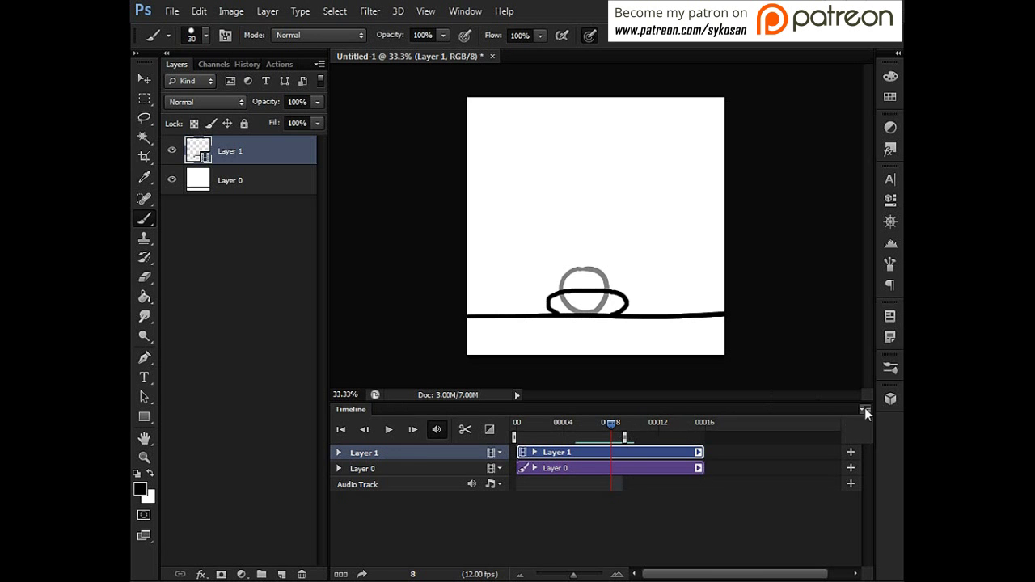
{"action": "left_click_drag", "start_coordinate": [618, 427], "coordinate": [620, 424]}
Turn off onion skins and play the animation to preview the bounce.
{"action": "left_click", "coordinate": [866, 410]}
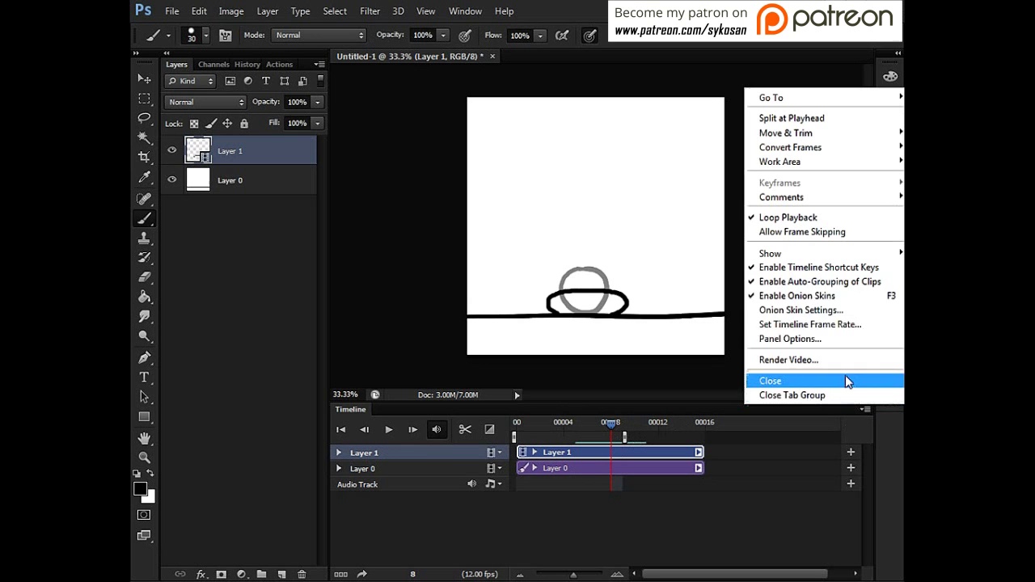
{"action": "left_click", "coordinate": [815, 303]}
{"action": "left_click_drag", "start_coordinate": [615, 432], "coordinate": [552, 437]}
{"action": "left_click", "coordinate": [388, 429]}
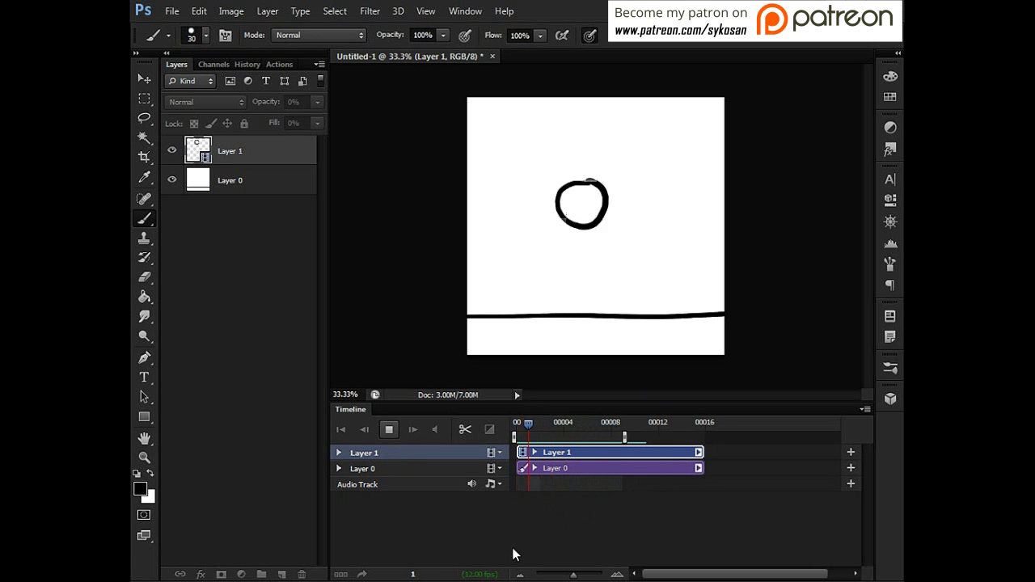
{"action": "key", "text": "space"}
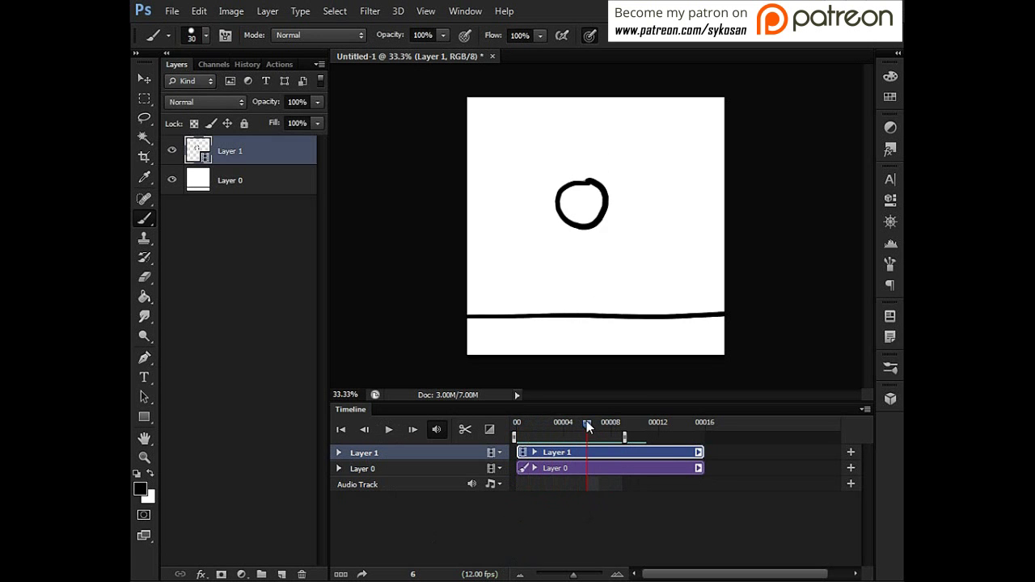
{"action": "mouse_move", "coordinate": [528, 426]}
{"action": "left_mouse_down"}
{"action": "mouse_move", "coordinate": [540, 423]}
{"action": "mouse_move", "coordinate": [522, 430]}
{"action": "left_mouse_up"}
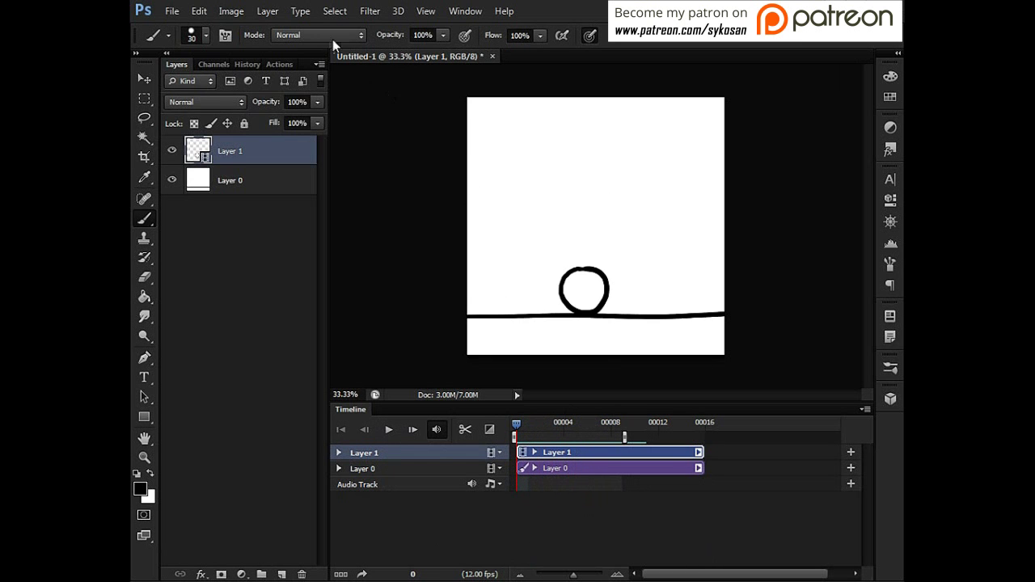
Add a blank video layer named 'colour' and drag it beneath Layer 1.
{"action": "left_click", "coordinate": [275, 12]}
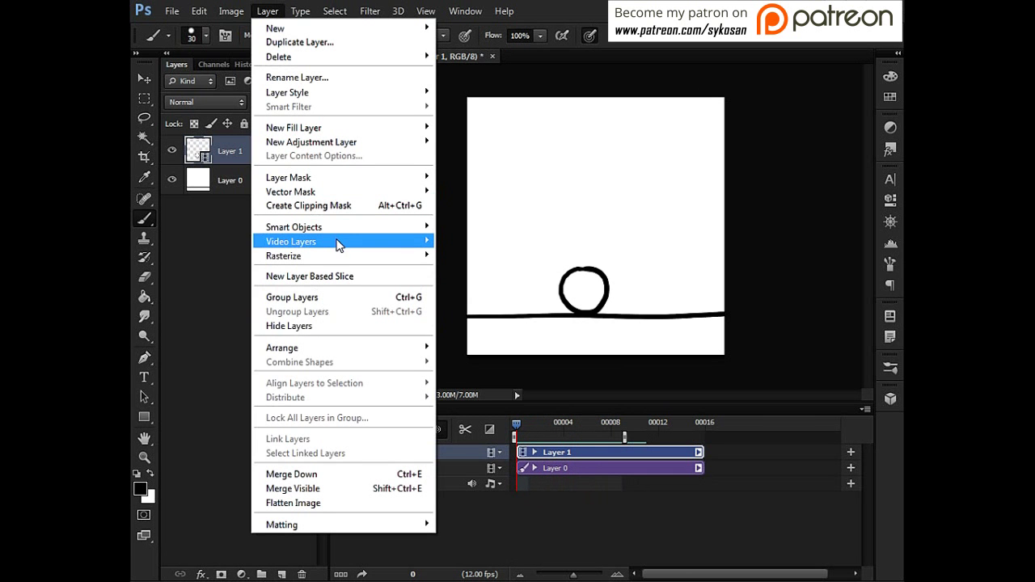
{"action": "mouse_move", "coordinate": [336, 241]}
{"action": "left_click", "coordinate": [165, 262]}
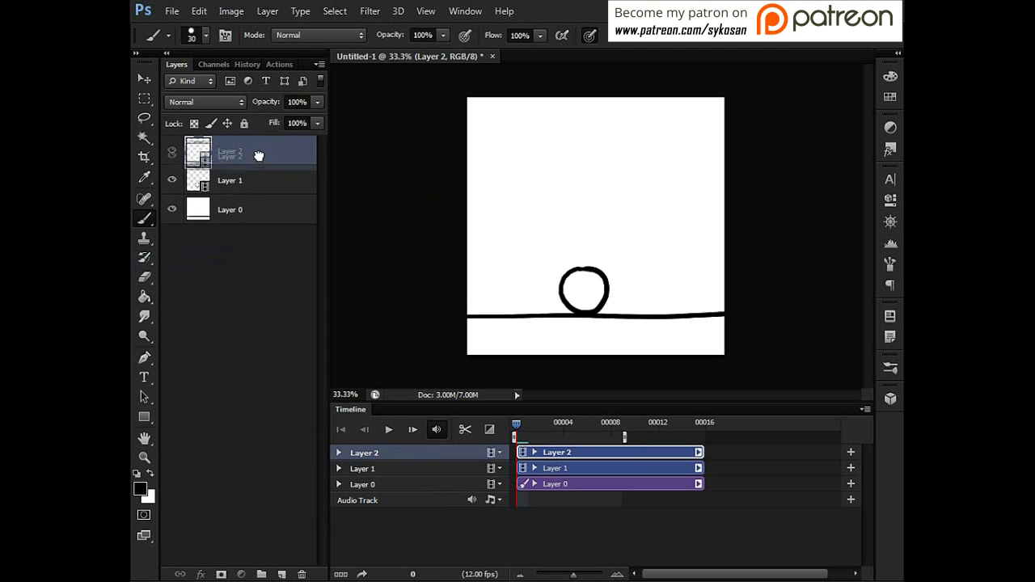
{"action": "double_click", "coordinate": [232, 151]}
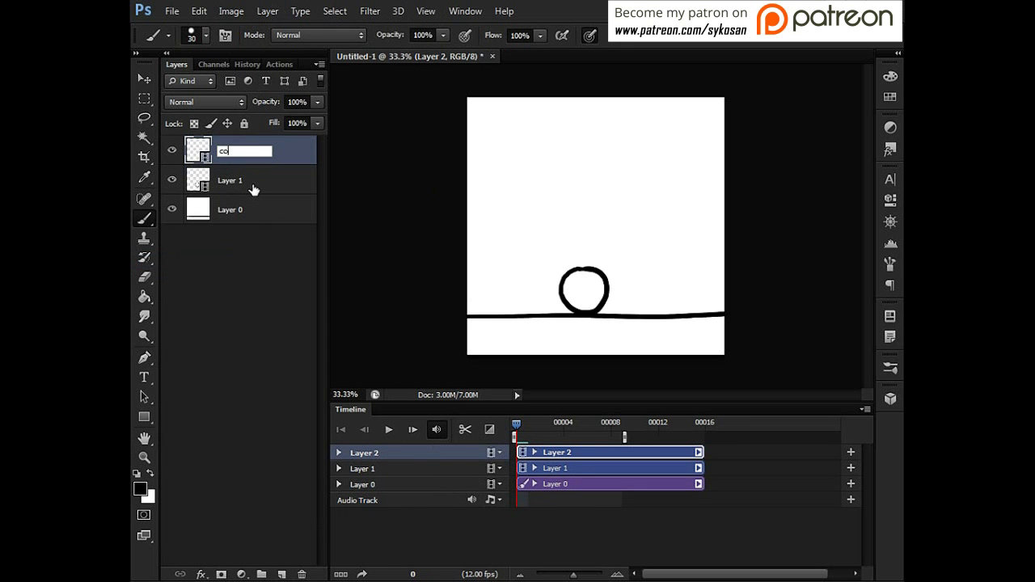
{"action": "key", "text": "Return"}
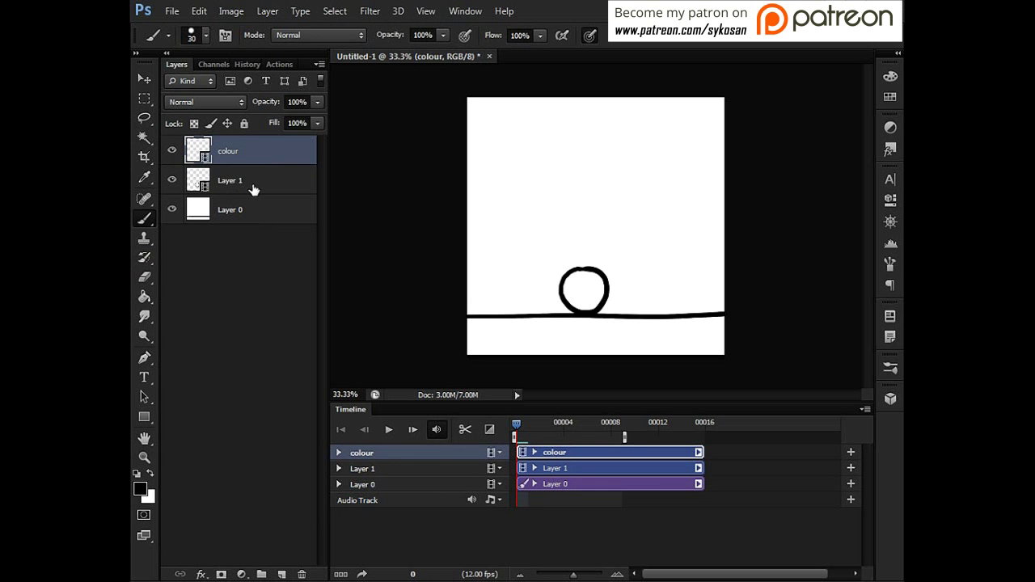
{"action": "left_click_drag", "start_coordinate": [235, 172], "coordinate": [261, 193]}
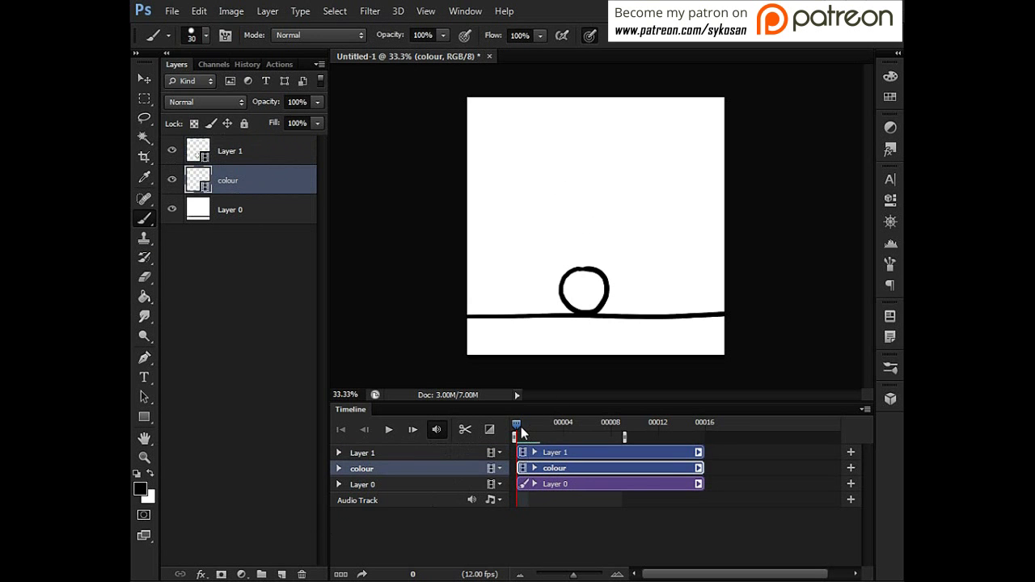
Set the foreground colour to red (R 255) and enlarge the Brush.
{"action": "left_click", "coordinate": [140, 488]}
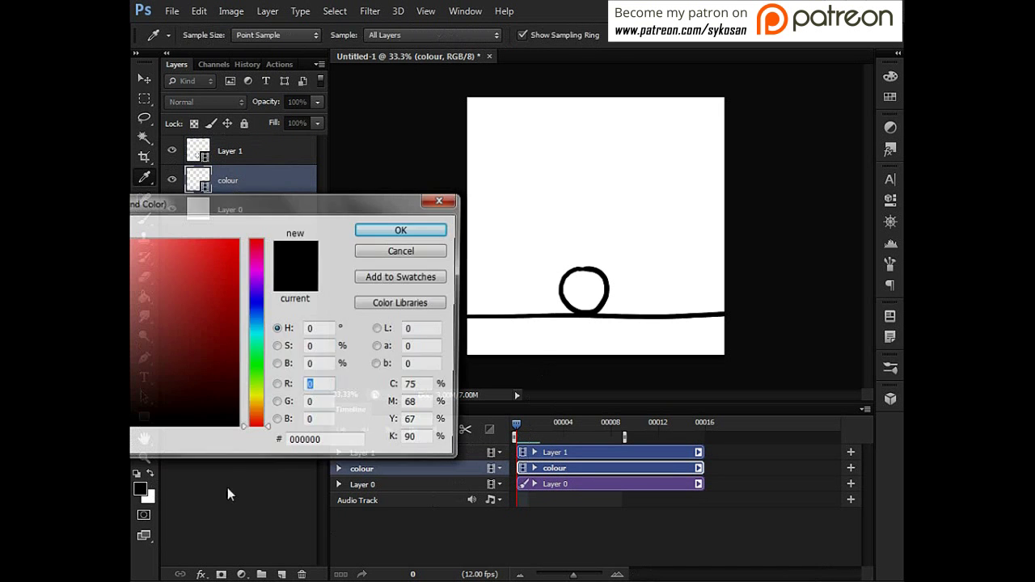
{"action": "left_click_drag", "start_coordinate": [370, 203], "coordinate": [488, 180]}
{"action": "type", "text": "255"}
{"action": "left_click", "coordinate": [522, 211]}
{"action": "key", "text": "b"}
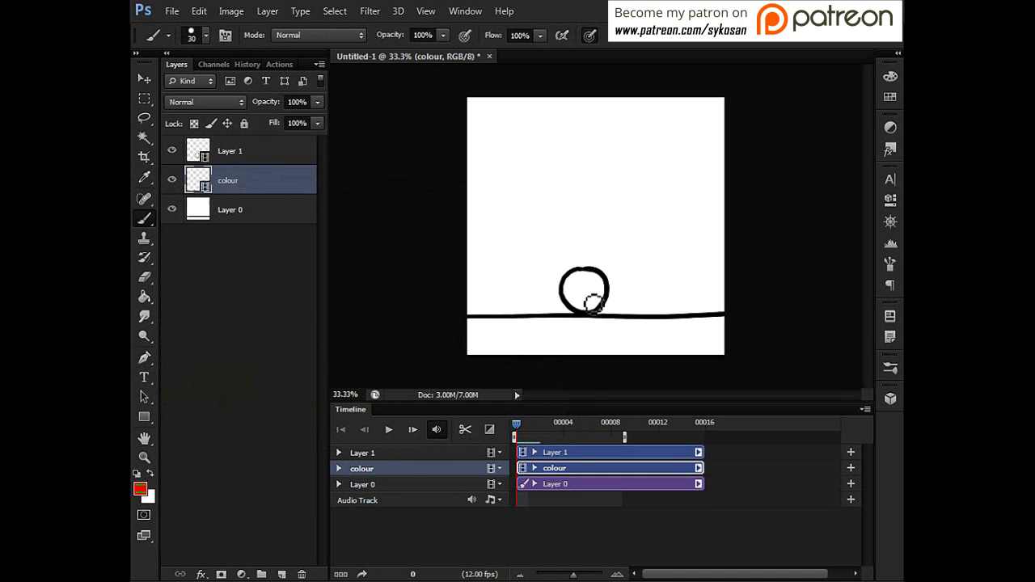
{"action": "key", "text": "bracketright"}
{"action": "key", "text": "bracketright"}
{"action": "key", "text": "bracketright"}
Paint the ball red in frames 0 through 3 on the colour layer.
{"action": "mouse_move", "coordinate": [520, 420]}
{"action": "left_mouse_down"}
{"action": "mouse_move", "coordinate": [529, 424]}
{"action": "mouse_move", "coordinate": [518, 422]}
{"action": "left_mouse_up"}
{"action": "left_click_drag", "start_coordinate": [571, 299], "coordinate": [579, 291]}
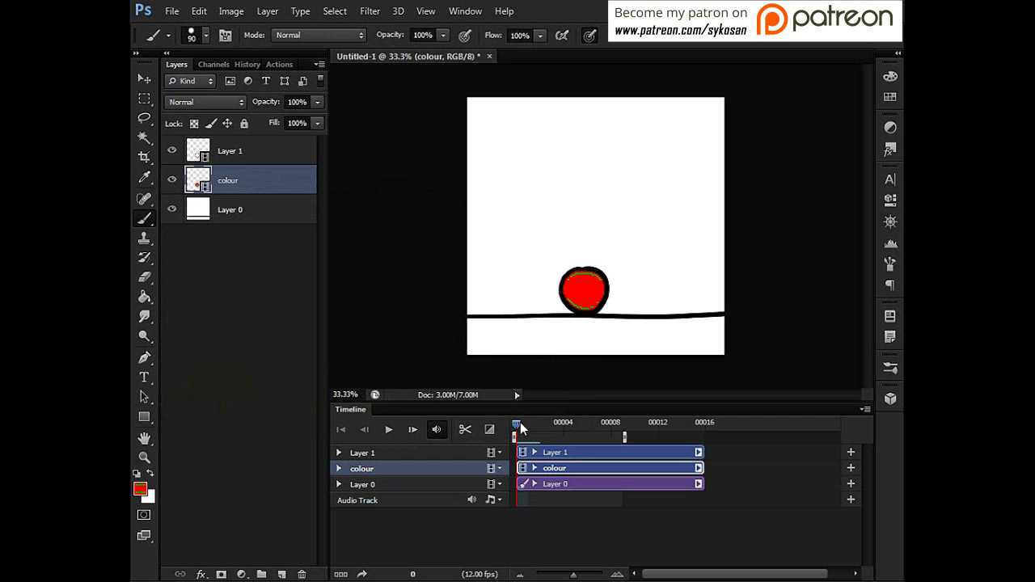
{"action": "left_click_drag", "start_coordinate": [520, 422], "coordinate": [523, 424]}
{"action": "mouse_move", "coordinate": [582, 199]}
{"action": "left_mouse_down"}
{"action": "mouse_move", "coordinate": [568, 206]}
{"action": "mouse_move", "coordinate": [588, 199]}
{"action": "left_mouse_up"}
{"action": "left_click_drag", "start_coordinate": [529, 423], "coordinate": [536, 424]}
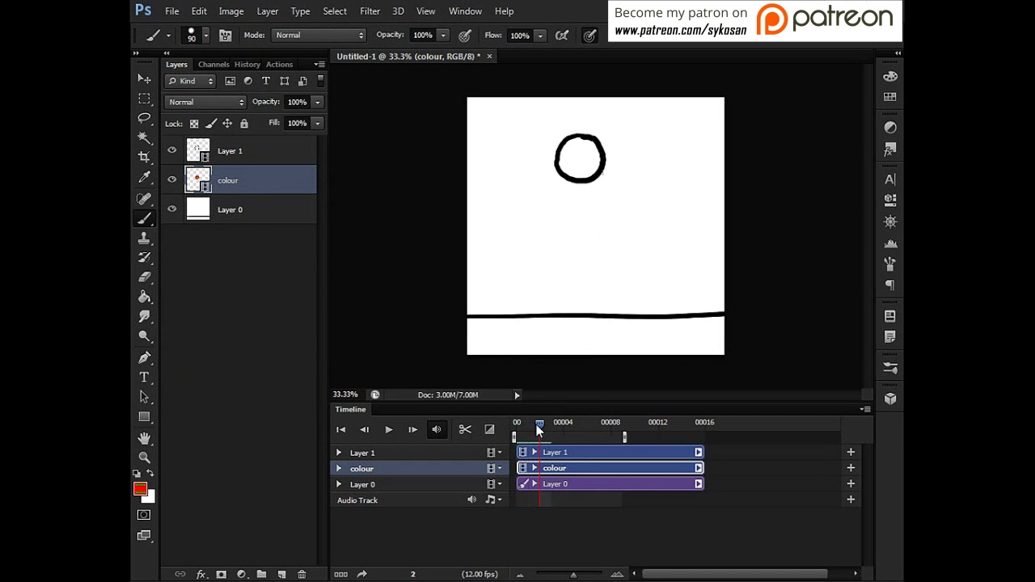
{"action": "mouse_move", "coordinate": [582, 153]}
{"action": "left_mouse_down"}
{"action": "mouse_move", "coordinate": [572, 167]}
{"action": "mouse_move", "coordinate": [591, 162]}
{"action": "left_mouse_up"}
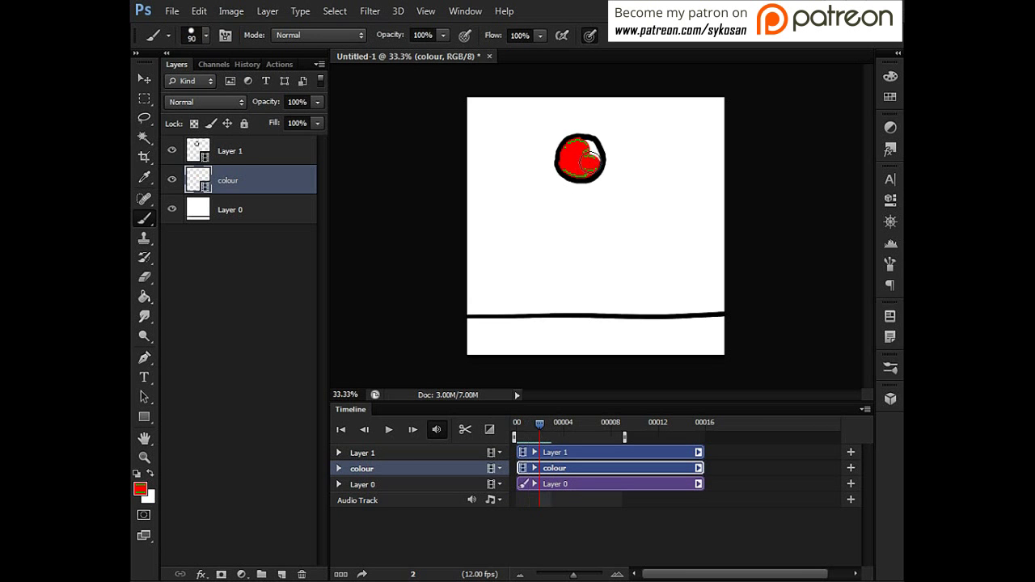
{"action": "left_click_drag", "start_coordinate": [540, 424], "coordinate": [551, 423]}
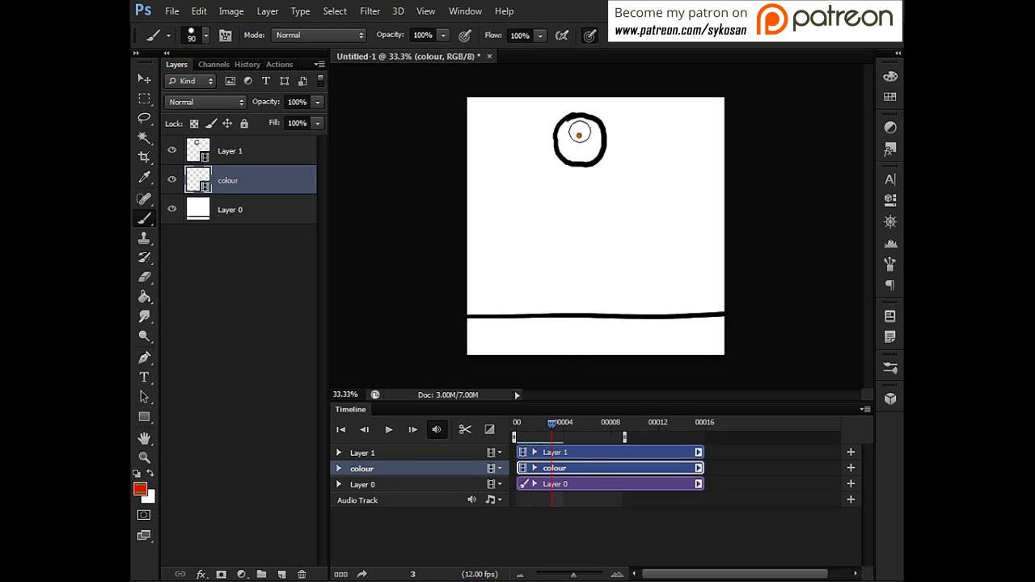
{"action": "mouse_move", "coordinate": [580, 131]}
{"action": "left_mouse_down"}
{"action": "mouse_move", "coordinate": [571, 137]}
{"action": "mouse_move", "coordinate": [581, 150]}
{"action": "mouse_move", "coordinate": [589, 134]}
{"action": "mouse_move", "coordinate": [566, 133]}
{"action": "mouse_move", "coordinate": [571, 158]}
{"action": "mouse_move", "coordinate": [582, 142]}
{"action": "mouse_move", "coordinate": [576, 133]}
{"action": "mouse_move", "coordinate": [577, 154]}
{"action": "mouse_move", "coordinate": [570, 145]}
{"action": "mouse_move", "coordinate": [579, 168]}
{"action": "mouse_move", "coordinate": [587, 151]}
{"action": "left_mouse_up"}
Step through frames 4–8, painting the ball red in frames 6 and 7.
{"action": "left_click", "coordinate": [561, 425]}
{"action": "left_click", "coordinate": [575, 423]}
{"action": "left_click", "coordinate": [586, 423]}
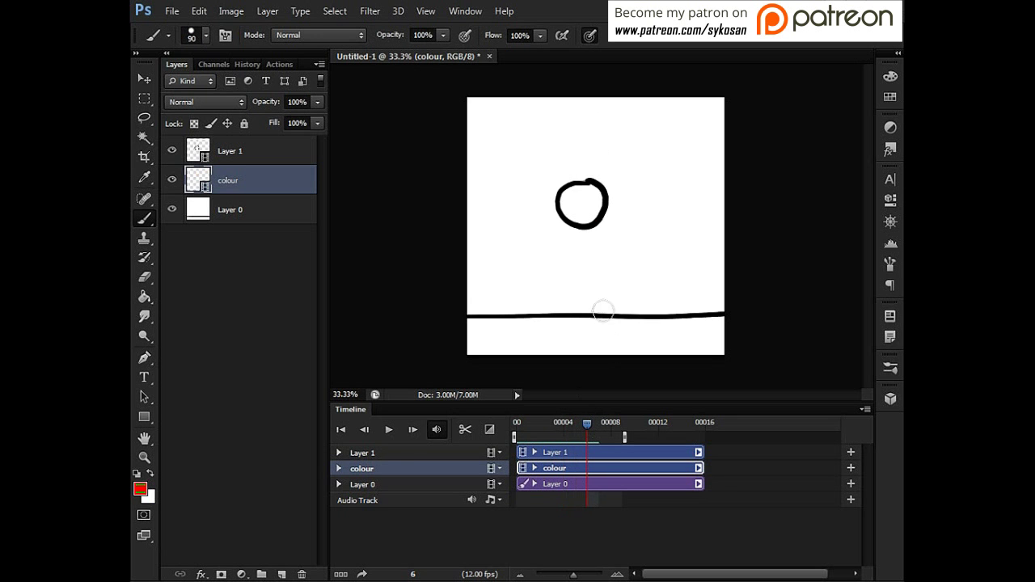
{"action": "mouse_move", "coordinate": [581, 202]}
{"action": "left_mouse_down"}
{"action": "mouse_move", "coordinate": [571, 207]}
{"action": "mouse_move", "coordinate": [591, 201]}
{"action": "left_mouse_up"}
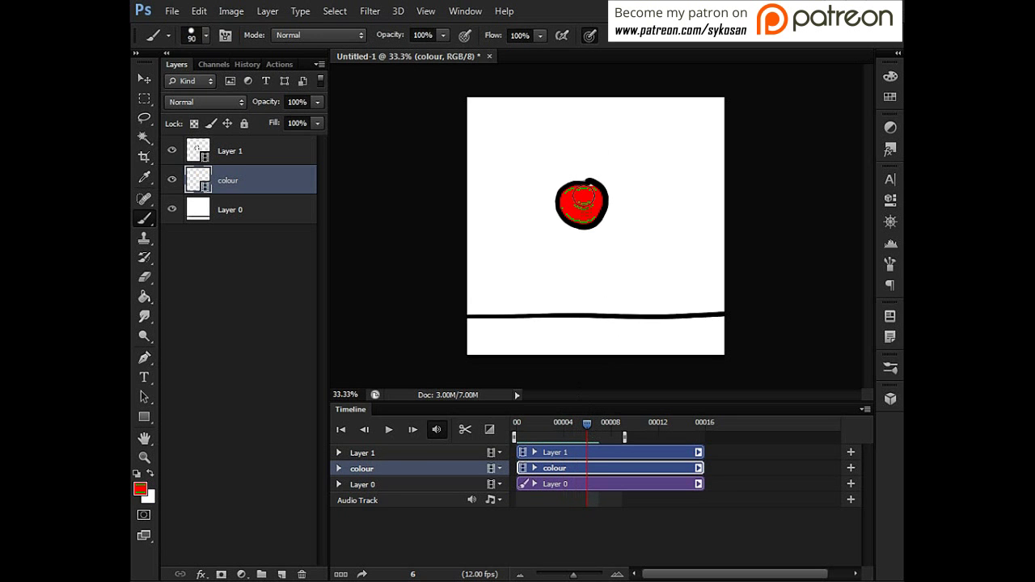
{"action": "left_click", "coordinate": [596, 425]}
{"action": "mouse_move", "coordinate": [584, 285]}
{"action": "left_mouse_down"}
{"action": "mouse_move", "coordinate": [573, 281]}
{"action": "mouse_move", "coordinate": [576, 301]}
{"action": "mouse_move", "coordinate": [589, 283]}
{"action": "mouse_move", "coordinate": [557, 303]}
{"action": "mouse_move", "coordinate": [608, 305]}
{"action": "mouse_move", "coordinate": [562, 304]}
{"action": "mouse_move", "coordinate": [591, 302]}
{"action": "left_mouse_up"}
{"action": "left_click", "coordinate": [611, 424]}
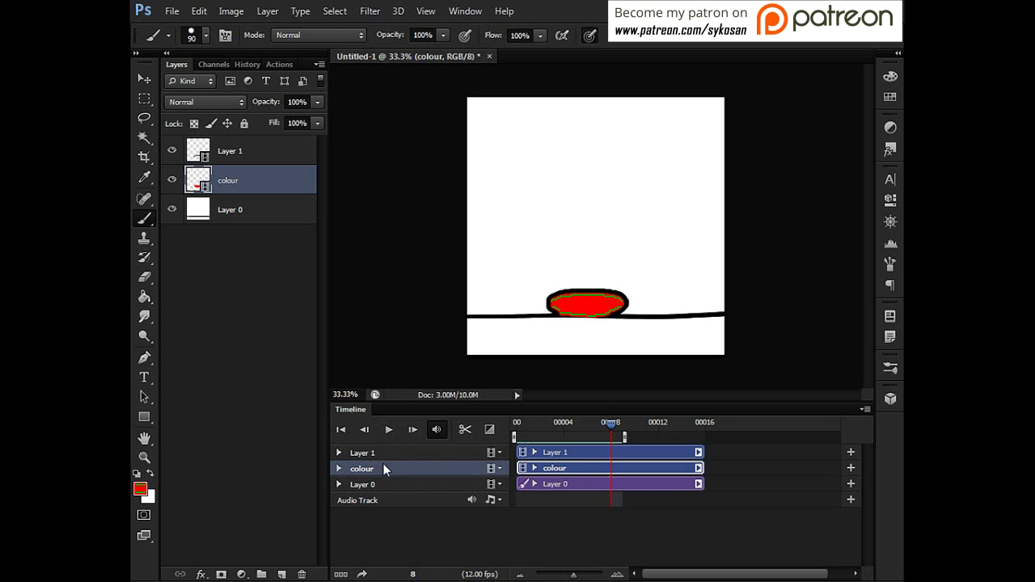
From frame 5, play the red ball bounce loop with Space, then stop it.
{"action": "left_click", "coordinate": [591, 426]}
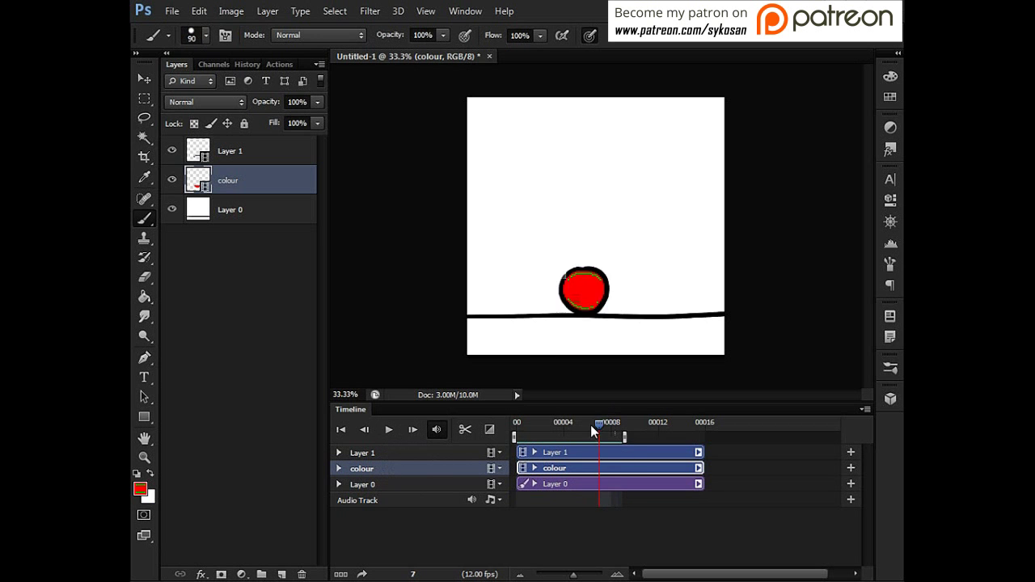
{"action": "left_click_drag", "start_coordinate": [591, 426], "coordinate": [571, 431]}
{"action": "key", "text": "space"}
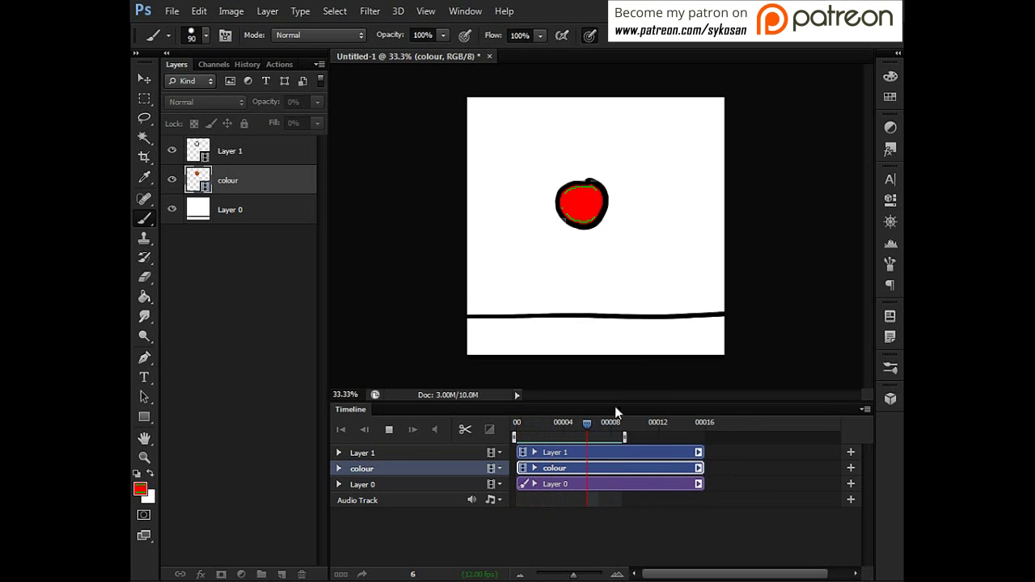
{"action": "key", "text": "space"}
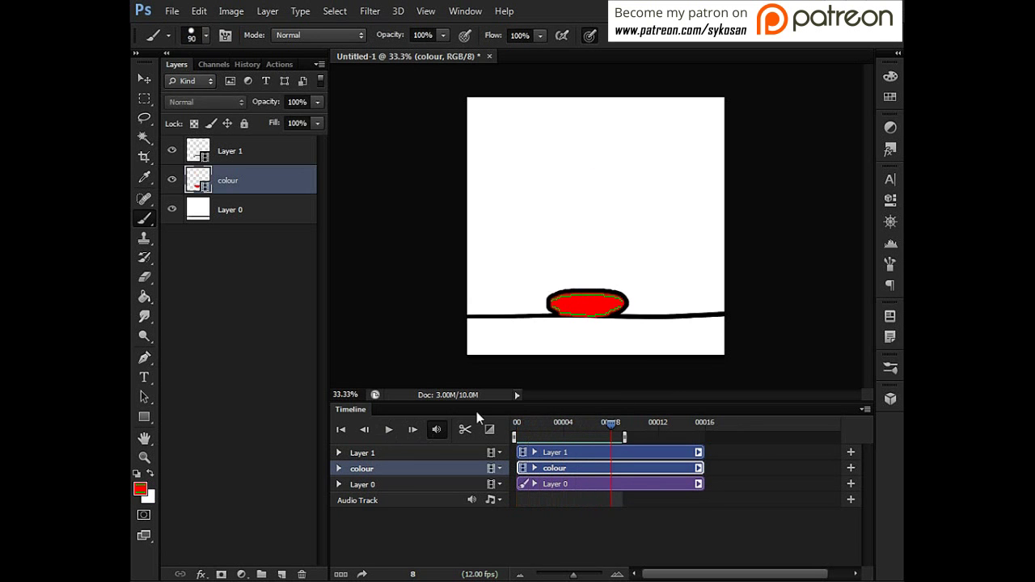